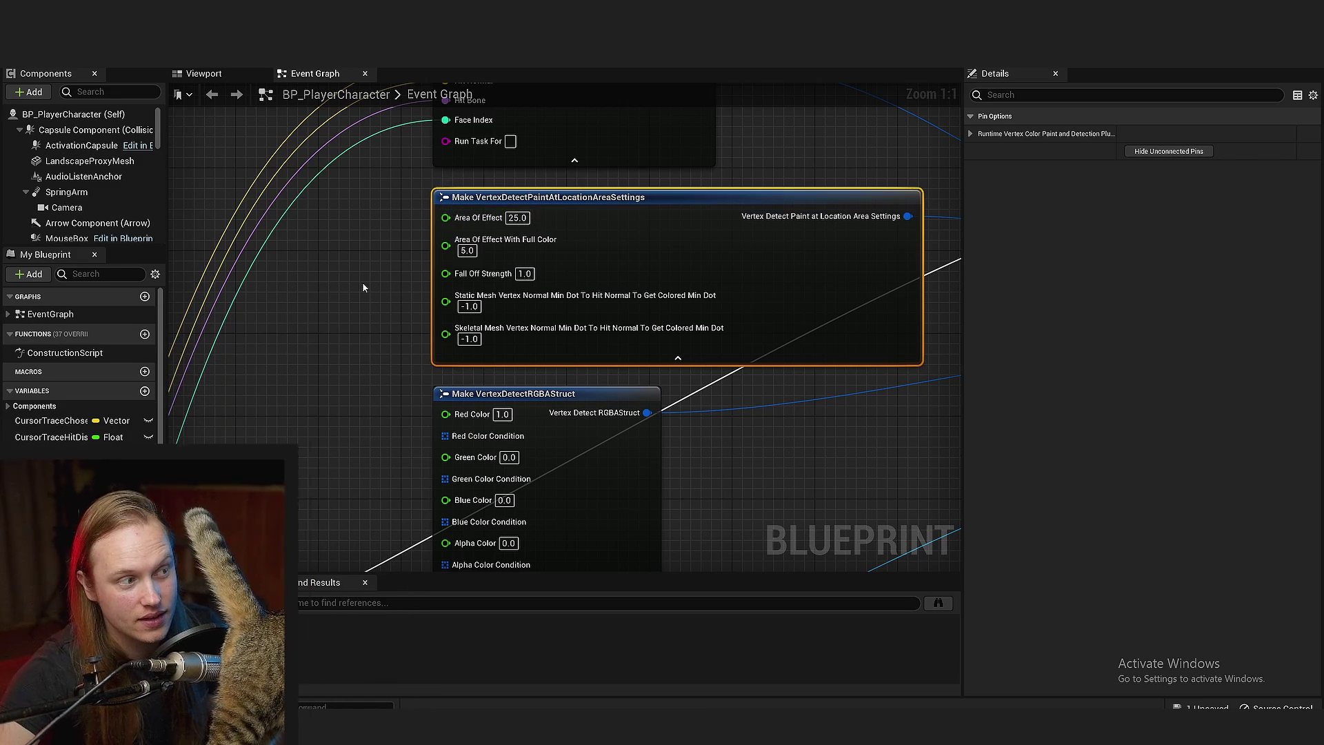
pyautogui.click(351, 313)
pyautogui.moveTo(335, 333); pyautogui.dragTo(407, 298, button='right')
pyautogui.moveTo(553, 405); pyautogui.dragTo(526, 332, button='right')
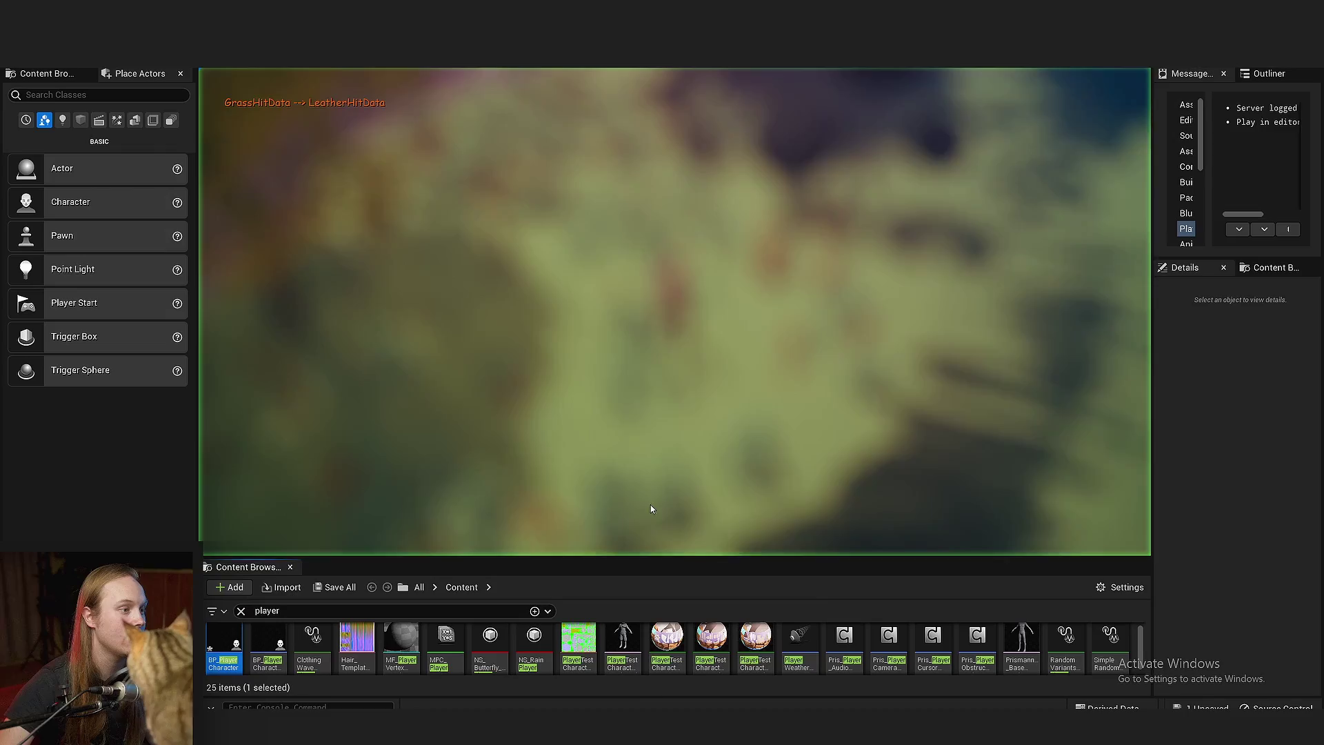
# View the running play session in full screen and paint several spots on the black sphere nearest the character
pyautogui.press('F11')
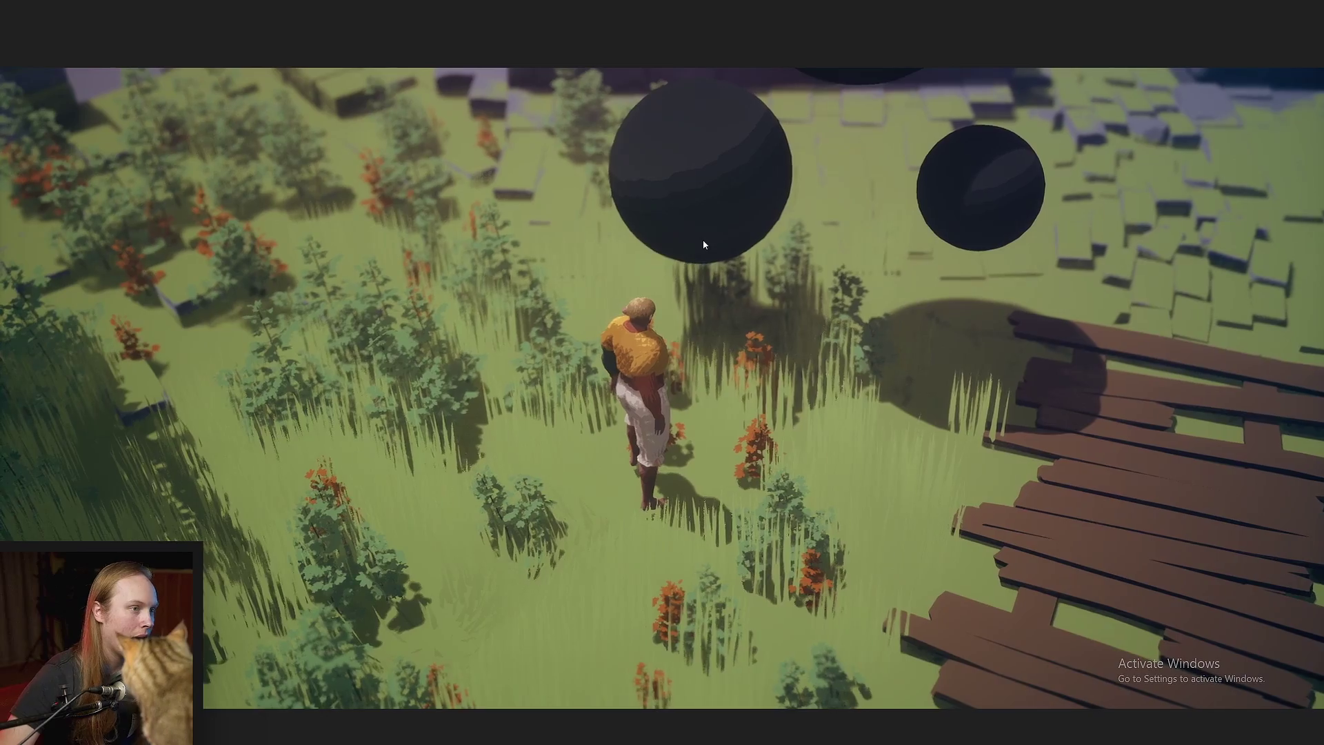
pyautogui.click(701, 209)
pyautogui.click(699, 209)
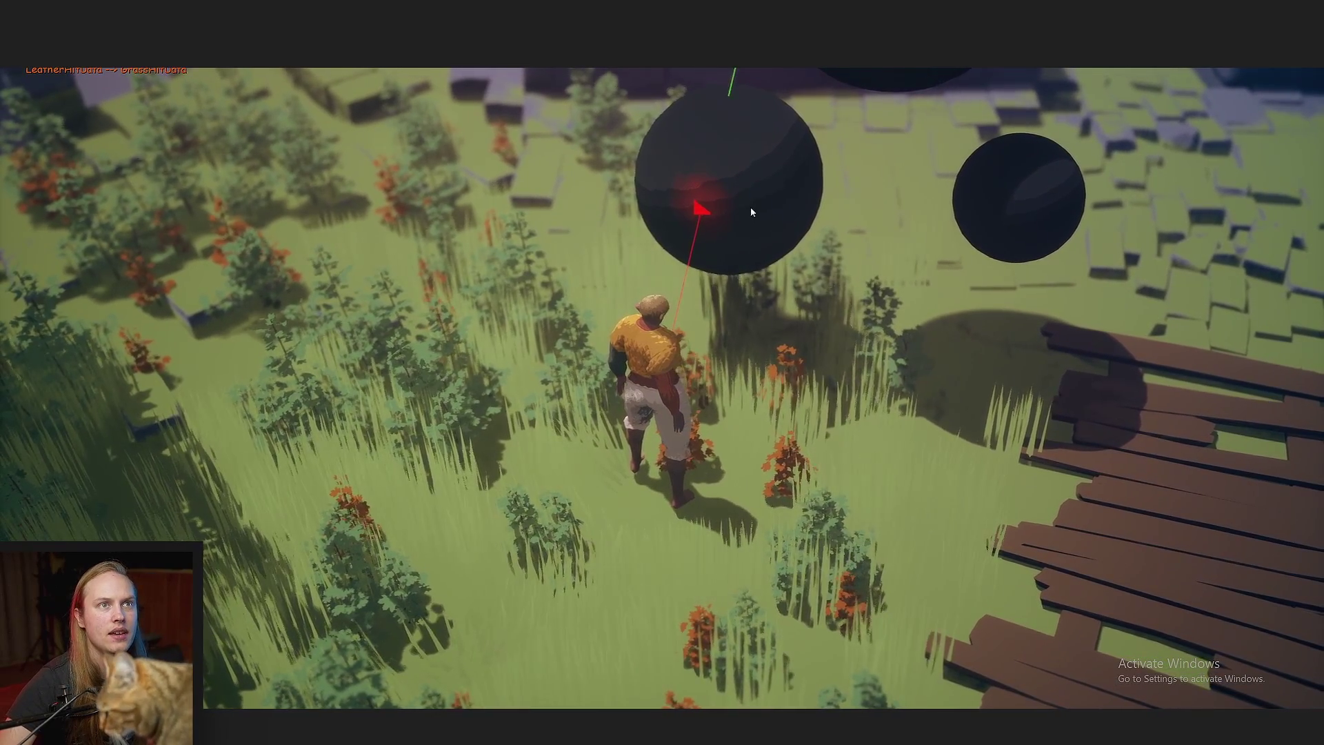
pyautogui.click(751, 211)
pyautogui.click(759, 212)
pyautogui.click(768, 214)
pyautogui.click(736, 205)
pyautogui.click(693, 216)
pyautogui.click(689, 223)
pyautogui.click(698, 217)
pyautogui.click(702, 211)
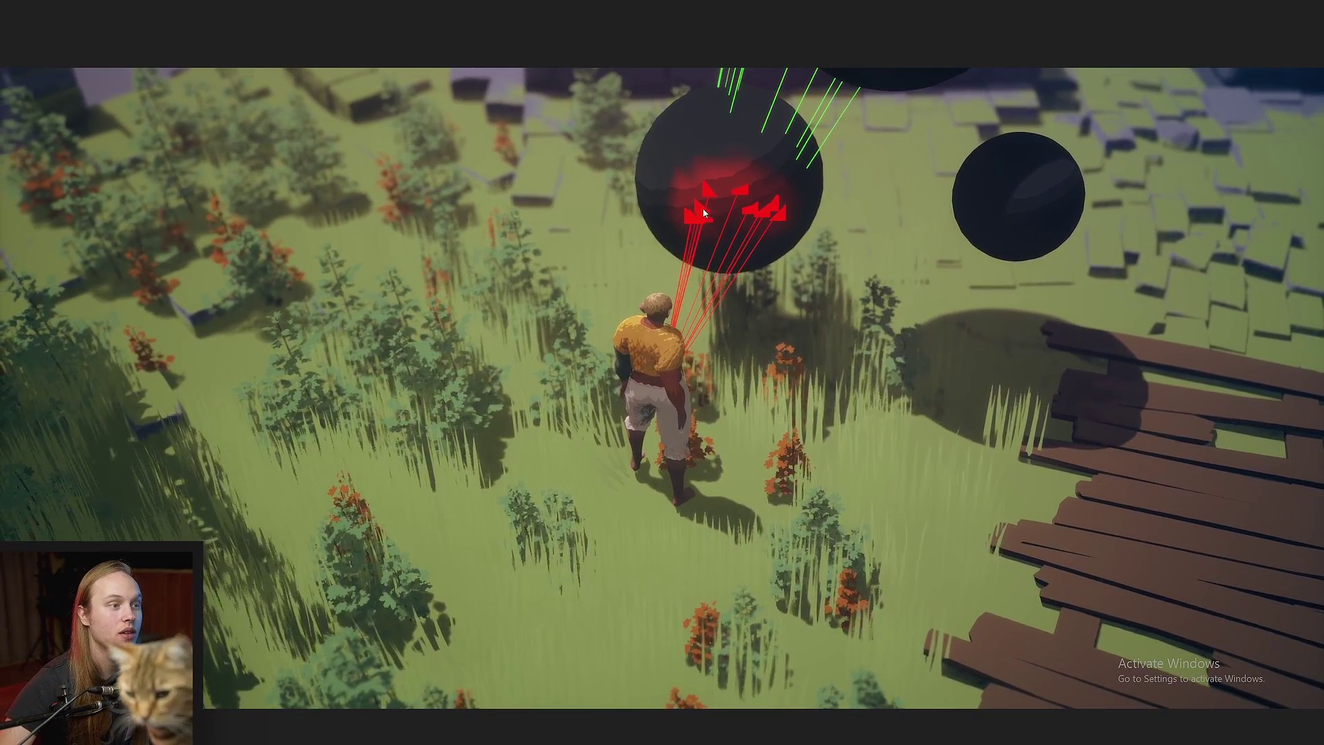
# Walk the character to the right and paint the large and the small black spheres as well
pyautogui.press('d')
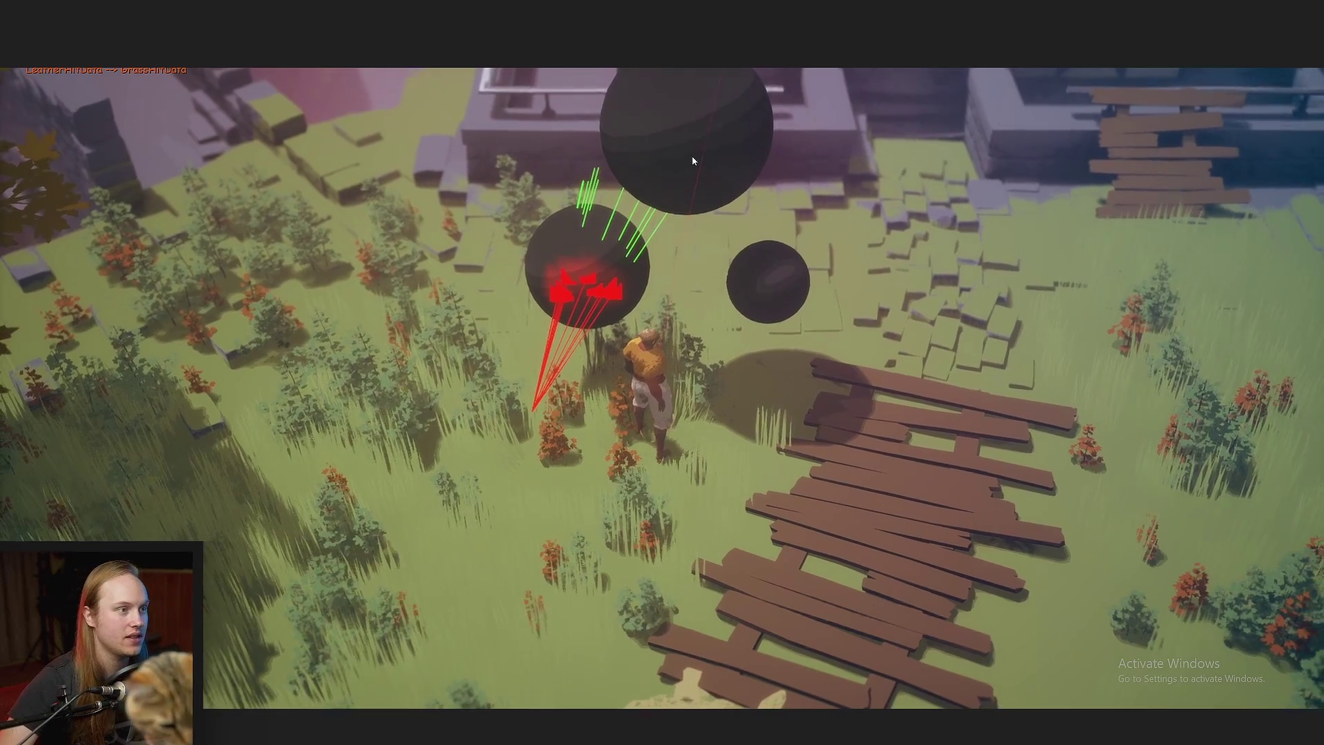
pyautogui.click(692, 155)
pyautogui.click(783, 289)
pyautogui.scroll(3, 788, 295)
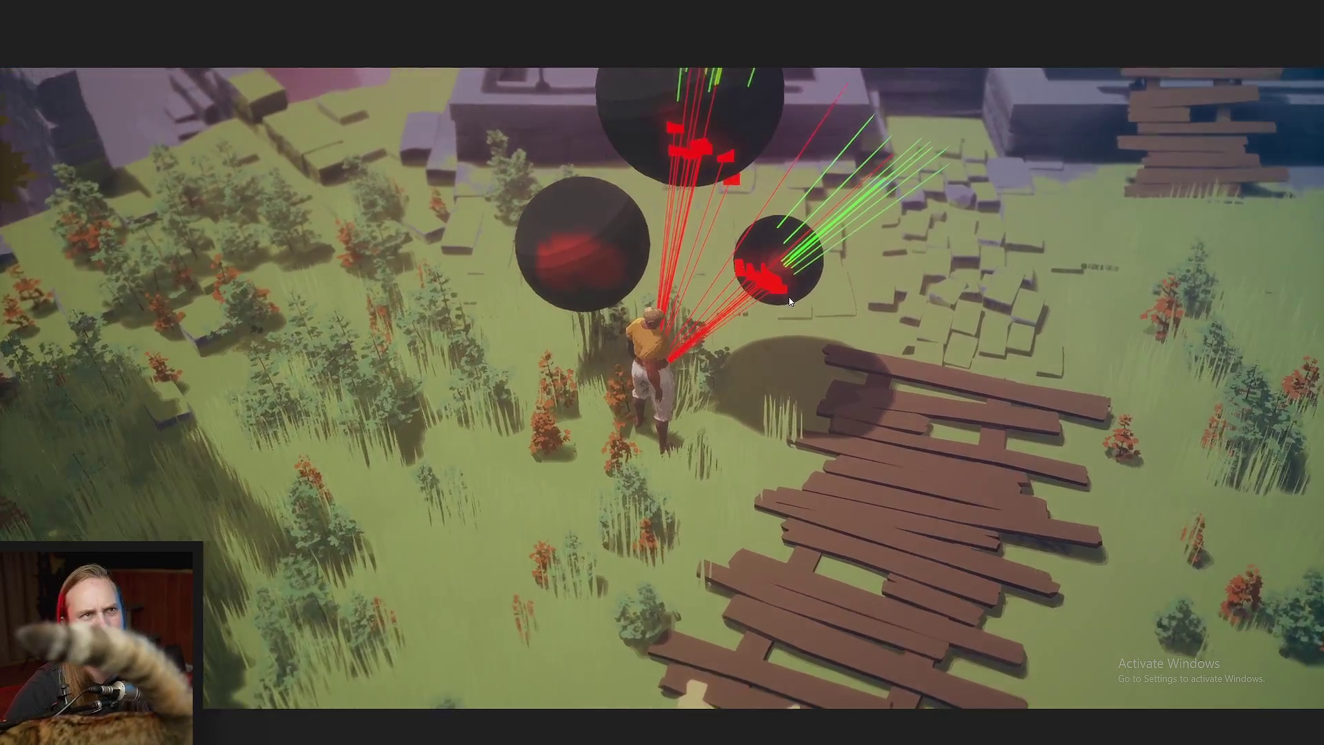
pyautogui.click(788, 298)
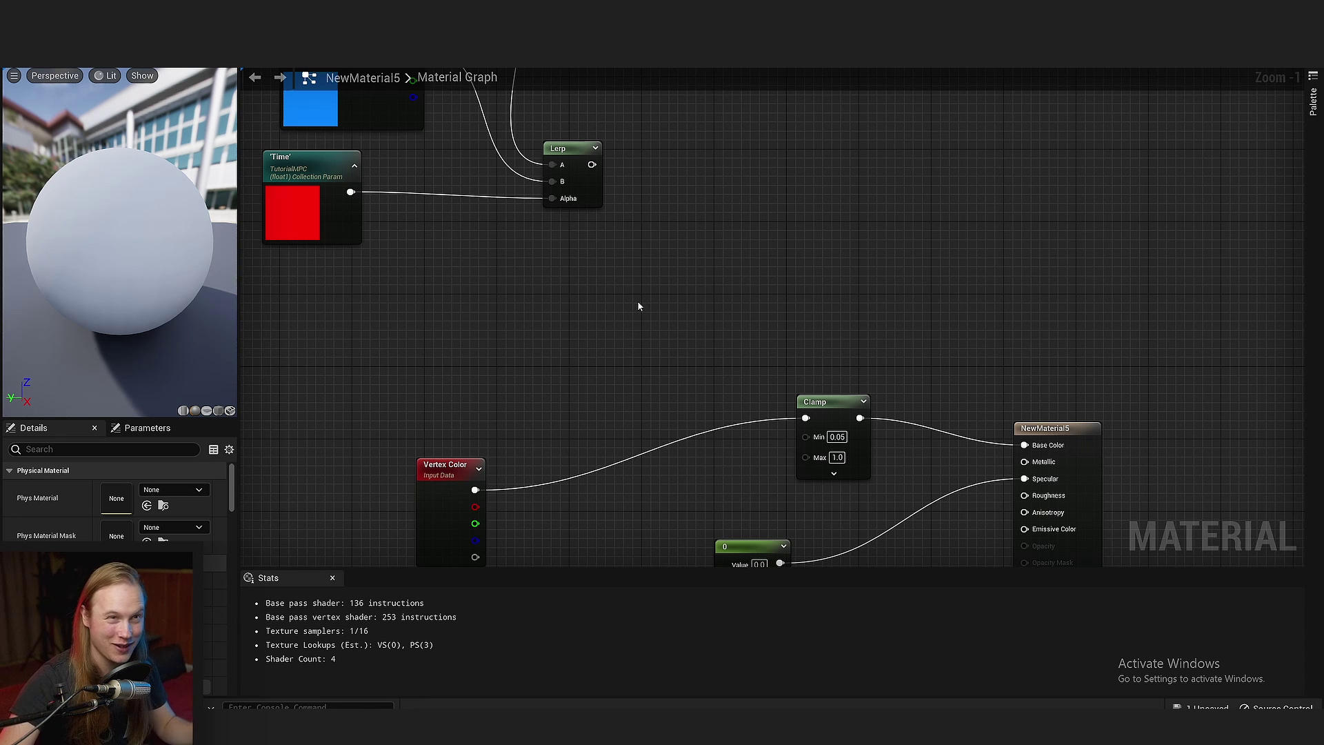
# Reposition the Vertex Color node in NewMaterial5 closer below the blue colour constant
pyautogui.moveTo(638, 301); pyautogui.dragTo(630, 167, button='right')
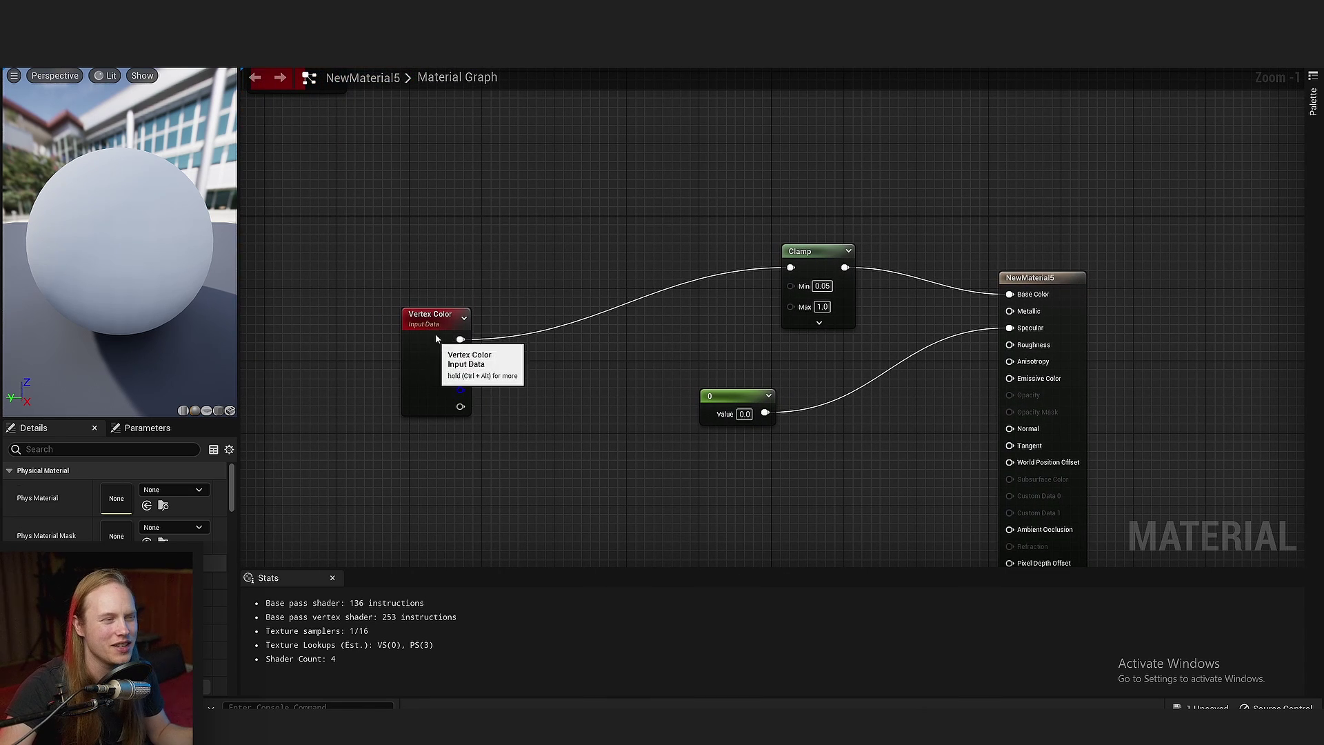
pyautogui.moveTo(436, 338); pyautogui.dragTo(502, 276)
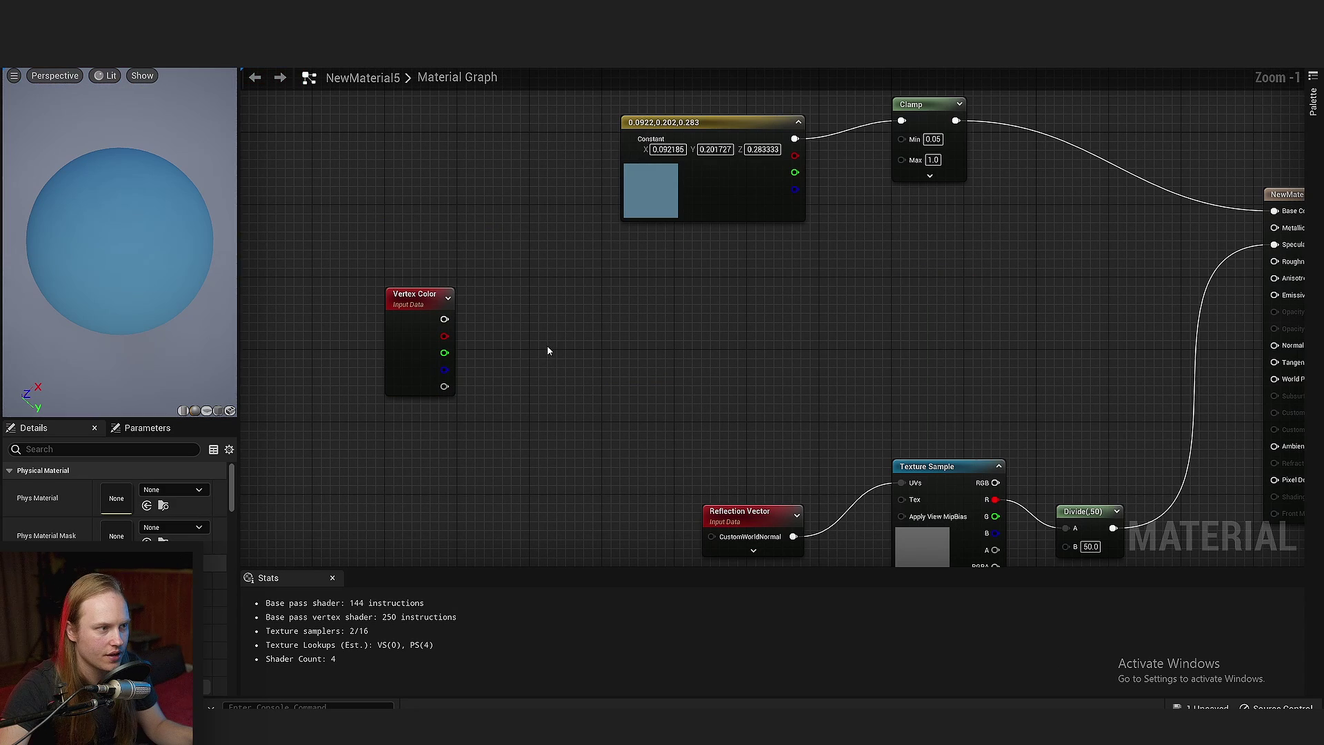
pyautogui.moveTo(548, 345); pyautogui.dragTo(443, 367, button='right')
pyautogui.moveTo(360, 337); pyautogui.dragTo(506, 322)
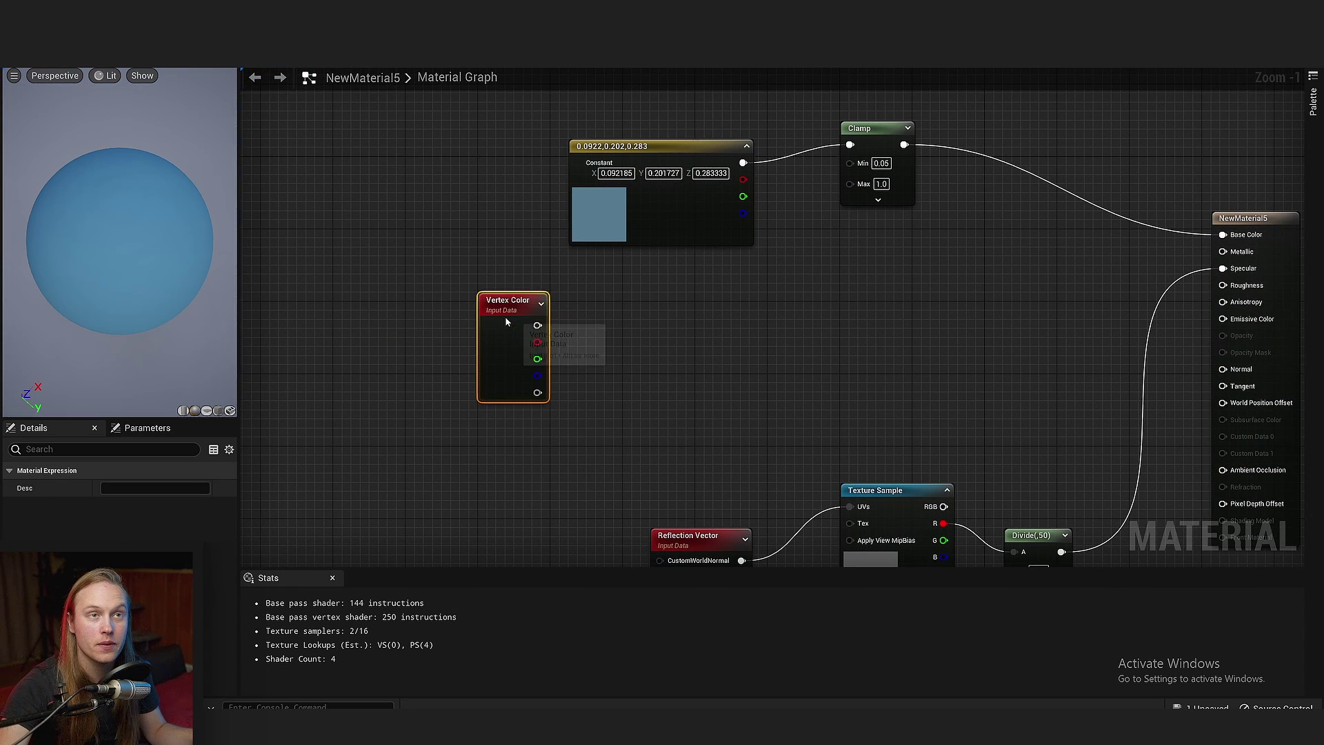
# Add a Multiply node fed by the Vertex Color red channel and set its B value to -30
pyautogui.scroll(3, 573, 359)
pyautogui.moveTo(415, 335); pyautogui.dragTo(590, 321)
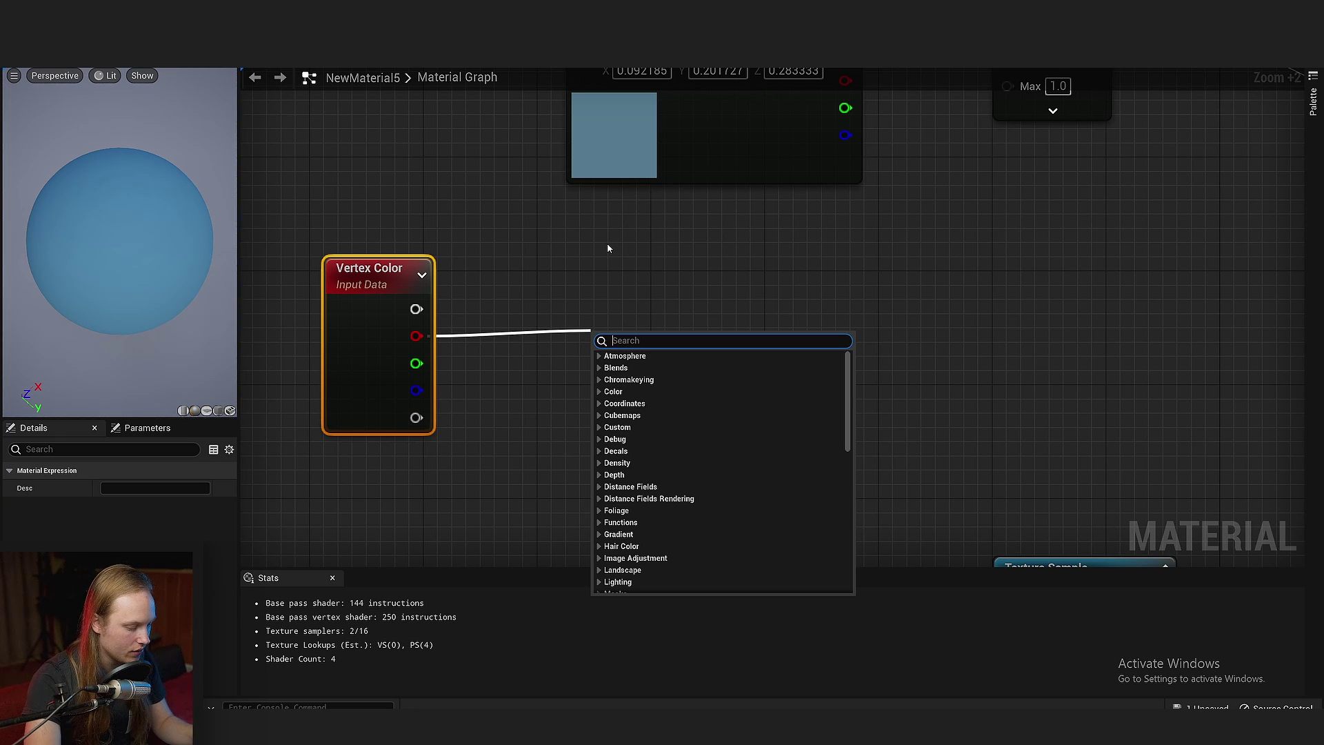
pyautogui.write('multiply')
pyautogui.press('Return')
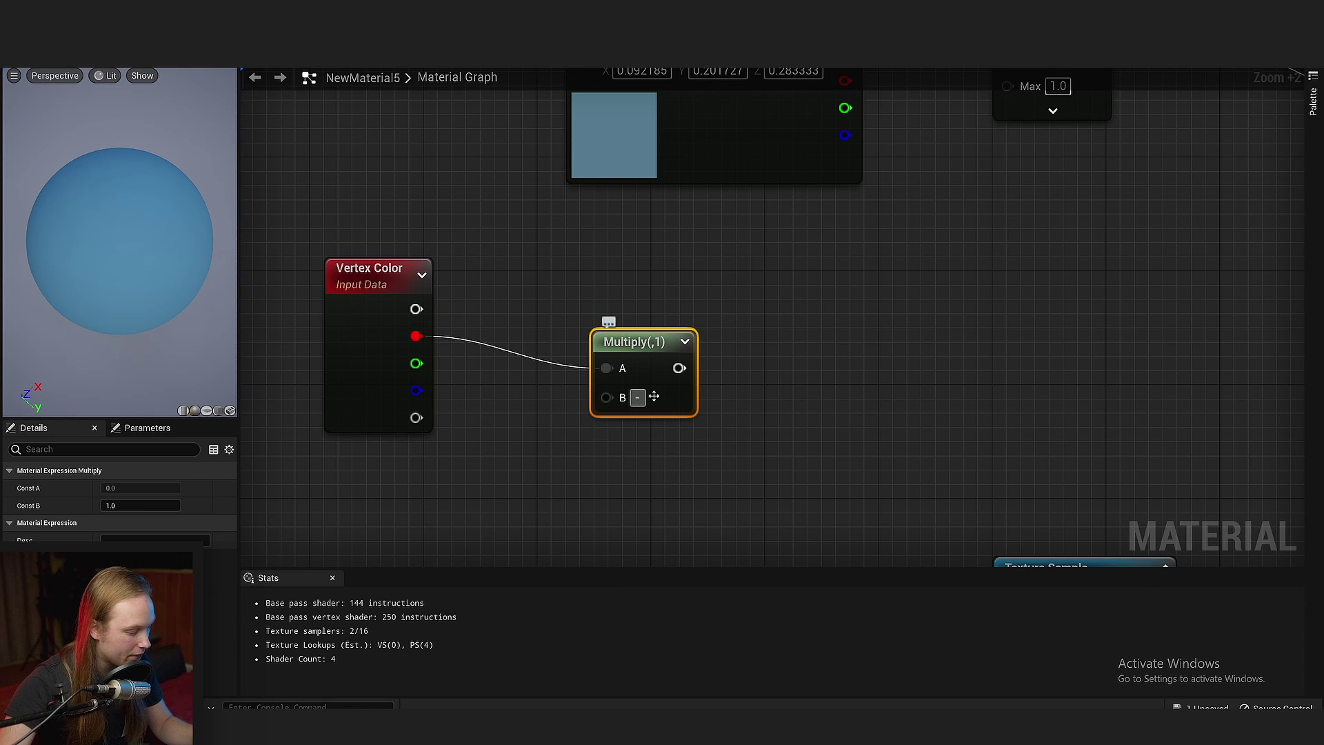
pyautogui.write('0')
pyautogui.click(610, 305)
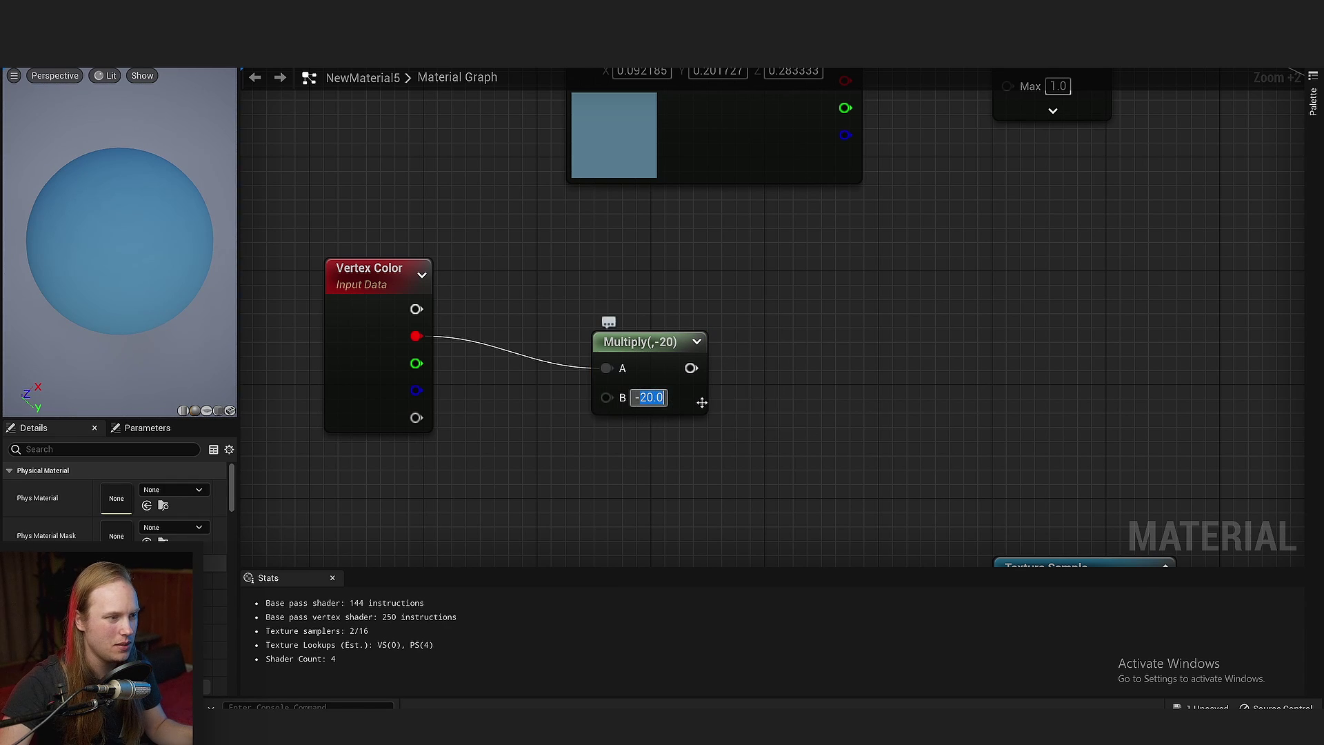
pyautogui.write('30')
pyautogui.click(800, 407)
# Add a VertexNormalWS node and multiply it by the result of the -30 Multiply in a new Multiply node
pyautogui.moveTo(654, 346); pyautogui.dragTo(757, 359)
pyautogui.moveTo(607, 366); pyautogui.dragTo(444, 347, button='right')
pyautogui.scroll(-2, 444, 347)
pyautogui.rightClick(497, 256)
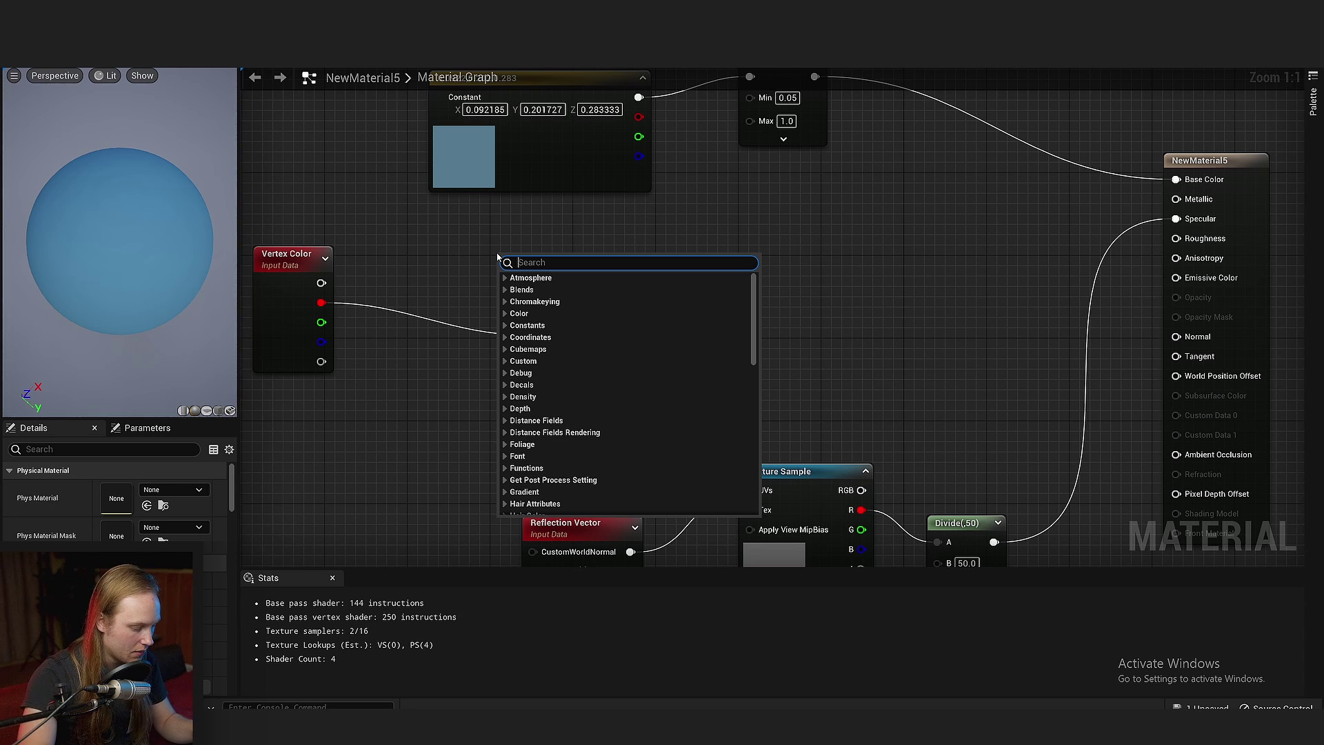
pyautogui.write('vertex normal')
pyautogui.press('Return')
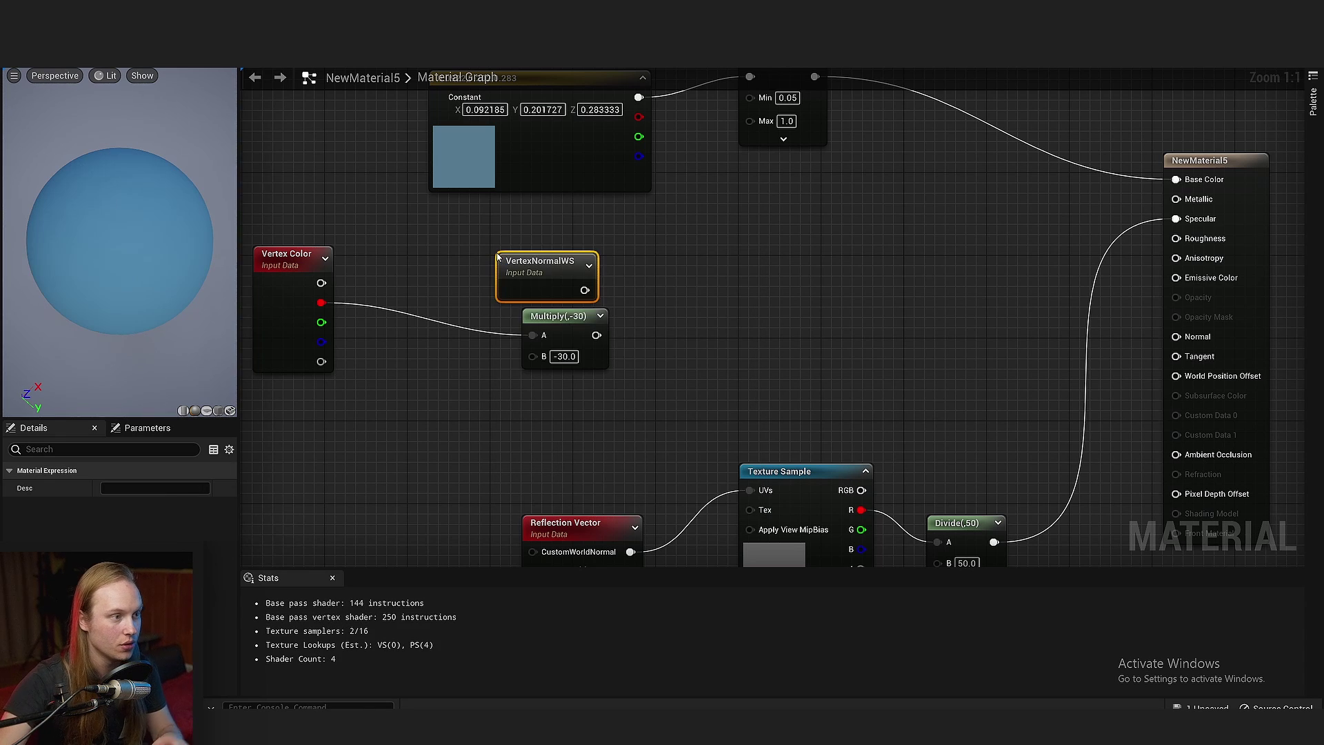
pyautogui.scroll(4, 685, 286)
pyautogui.moveTo(378, 246); pyautogui.dragTo(529, 257)
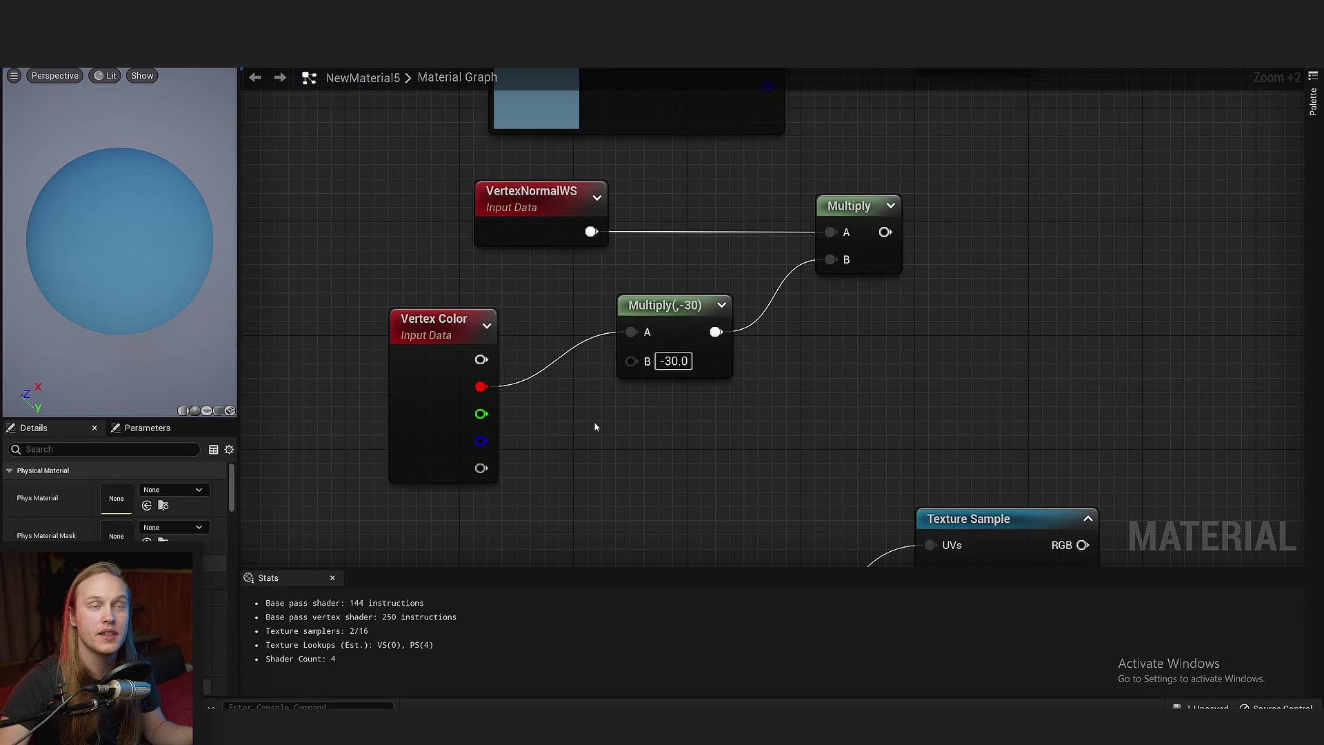
# Adjust the positions of the VertexNormalWS and -30 Multiply nodes to space out the displacement network
pyautogui.moveTo(594, 420); pyautogui.dragTo(650, 410, button='right')
pyautogui.moveTo(537, 375); pyautogui.dragTo(416, 426)
pyautogui.moveTo(485, 386); pyautogui.dragTo(486, 372)
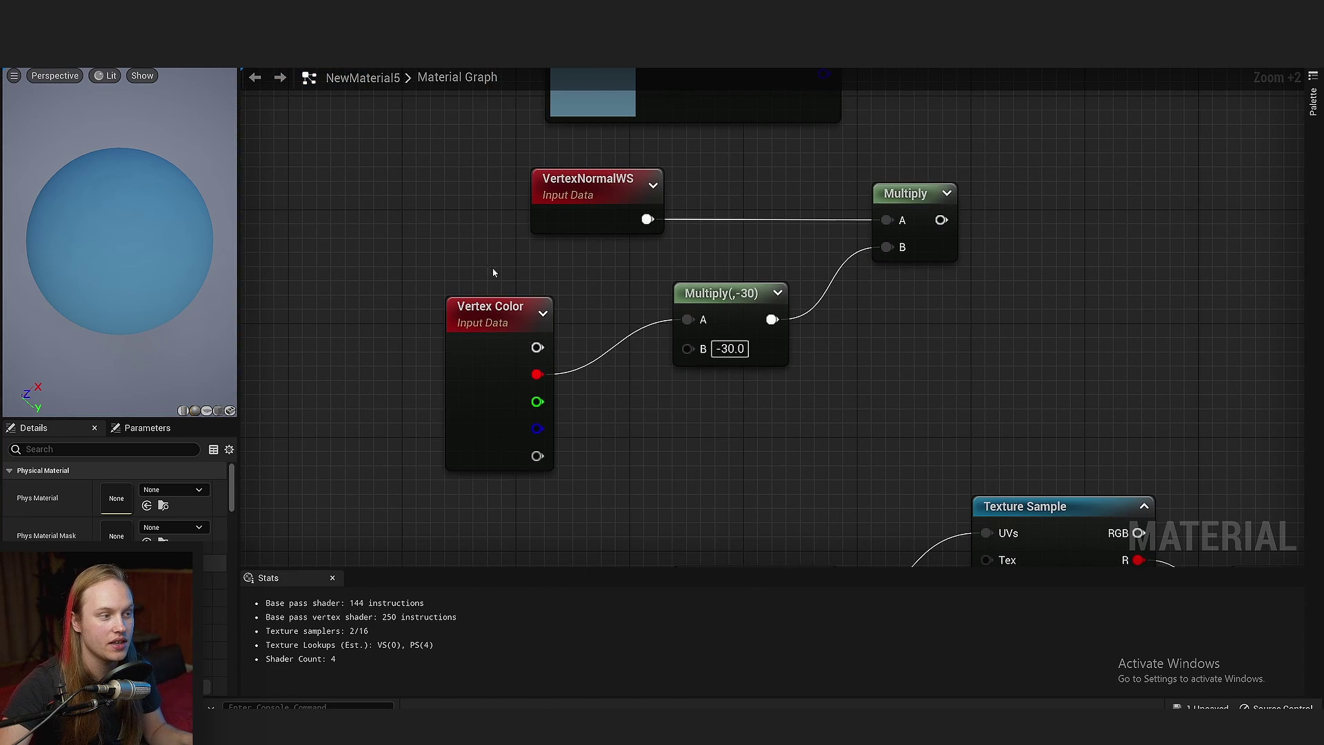
pyautogui.moveTo(623, 214); pyautogui.dragTo(537, 243, button='right')
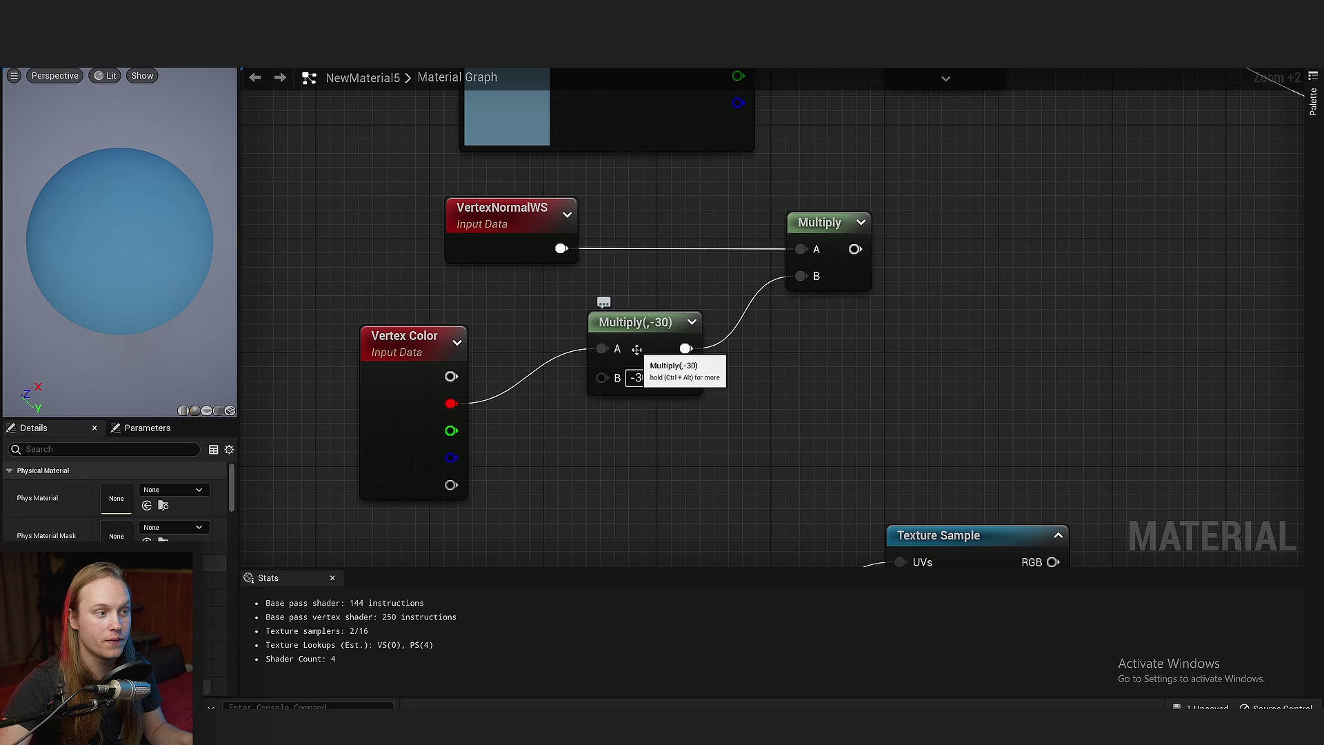
pyautogui.moveTo(653, 318)
pyautogui.mouseDown()
pyautogui.moveTo(665, 346)
pyautogui.moveTo(651, 340)
pyautogui.moveTo(721, 369)
pyautogui.moveTo(650, 341)
pyautogui.mouseUp()
pyautogui.moveTo(650, 275); pyautogui.dragTo(543, 222)
pyautogui.moveTo(544, 219)
pyautogui.mouseDown()
pyautogui.moveTo(567, 209)
pyautogui.moveTo(559, 232)
pyautogui.mouseUp()
pyautogui.click(669, 314)
pyautogui.click(637, 361)
# Connect the final Multiply output of the vertex normal network to the material's World Position Offset
pyautogui.scroll(-2, 562, 289)
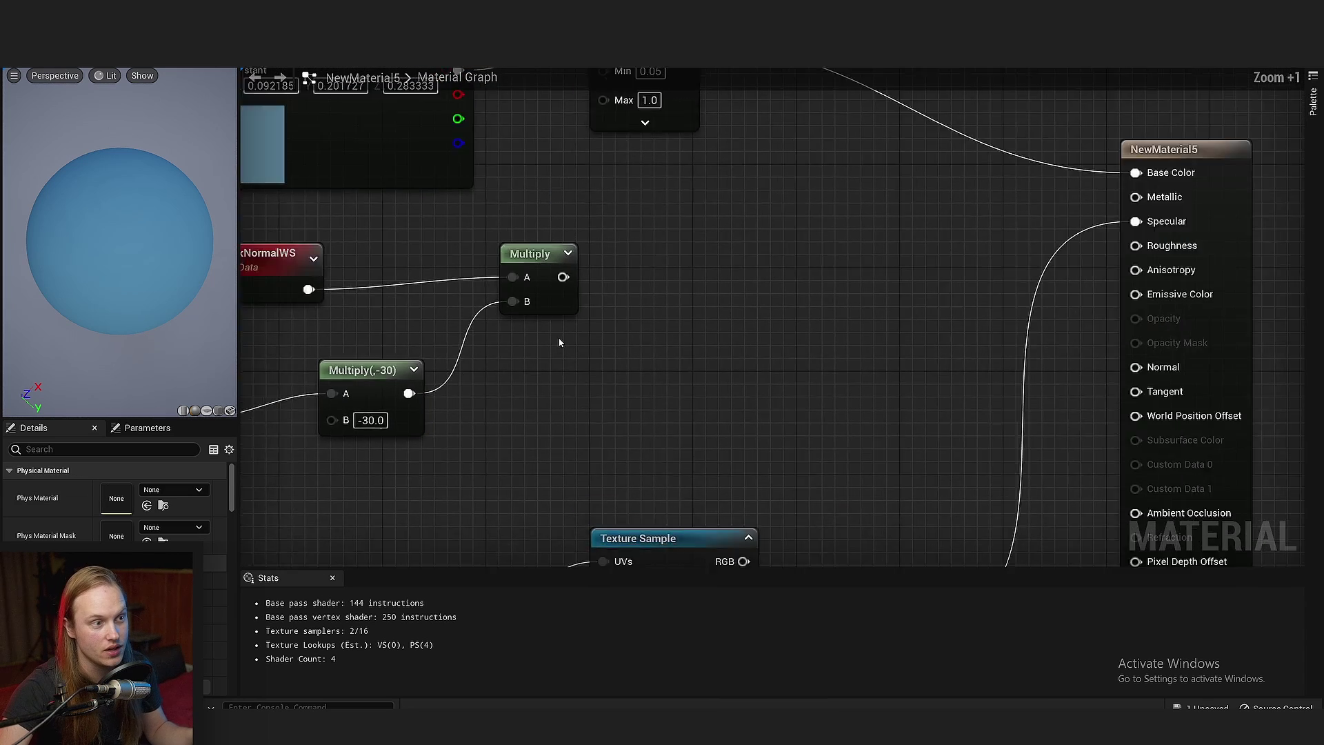
pyautogui.moveTo(1031, 407); pyautogui.dragTo(1031, 407)
pyautogui.moveTo(716, 449); pyautogui.dragTo(681, 363, button='right')
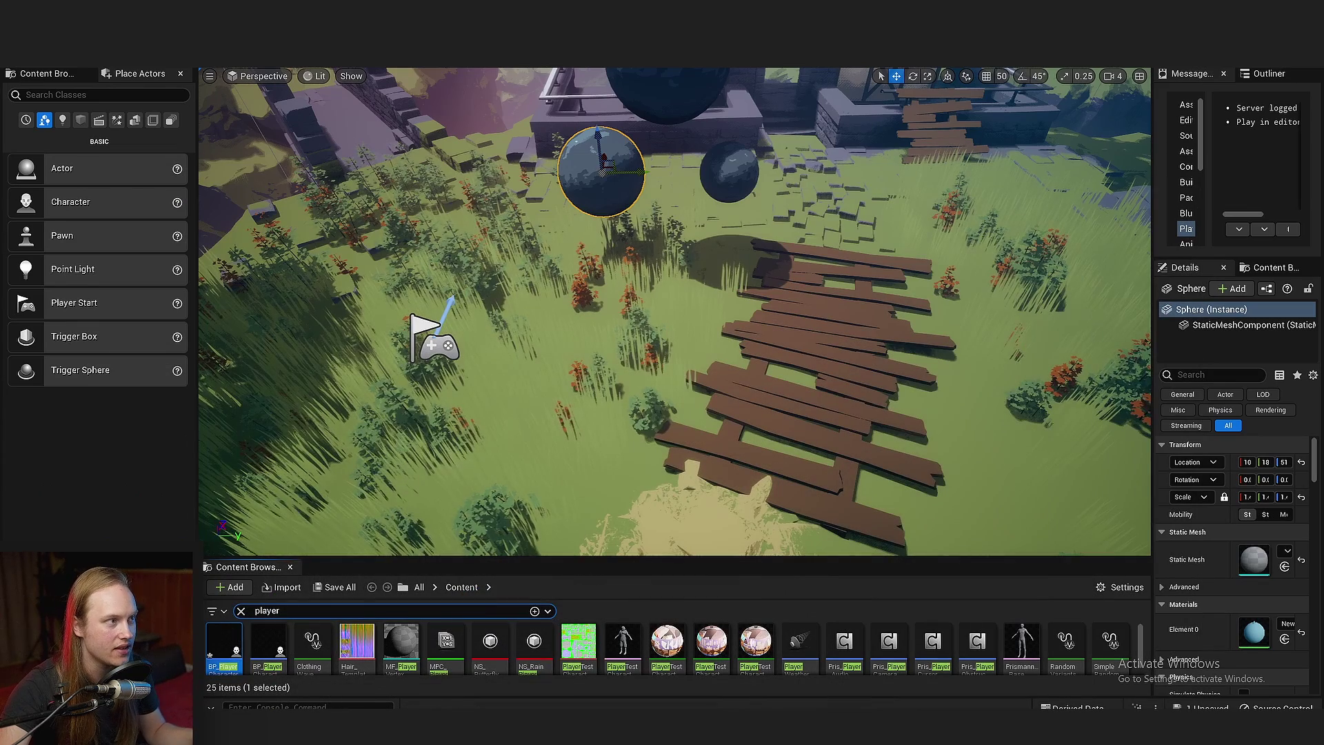
# Play the level in full screen and paint the nearest sphere in several places to test the vertex displacement
pyautogui.press('F11')
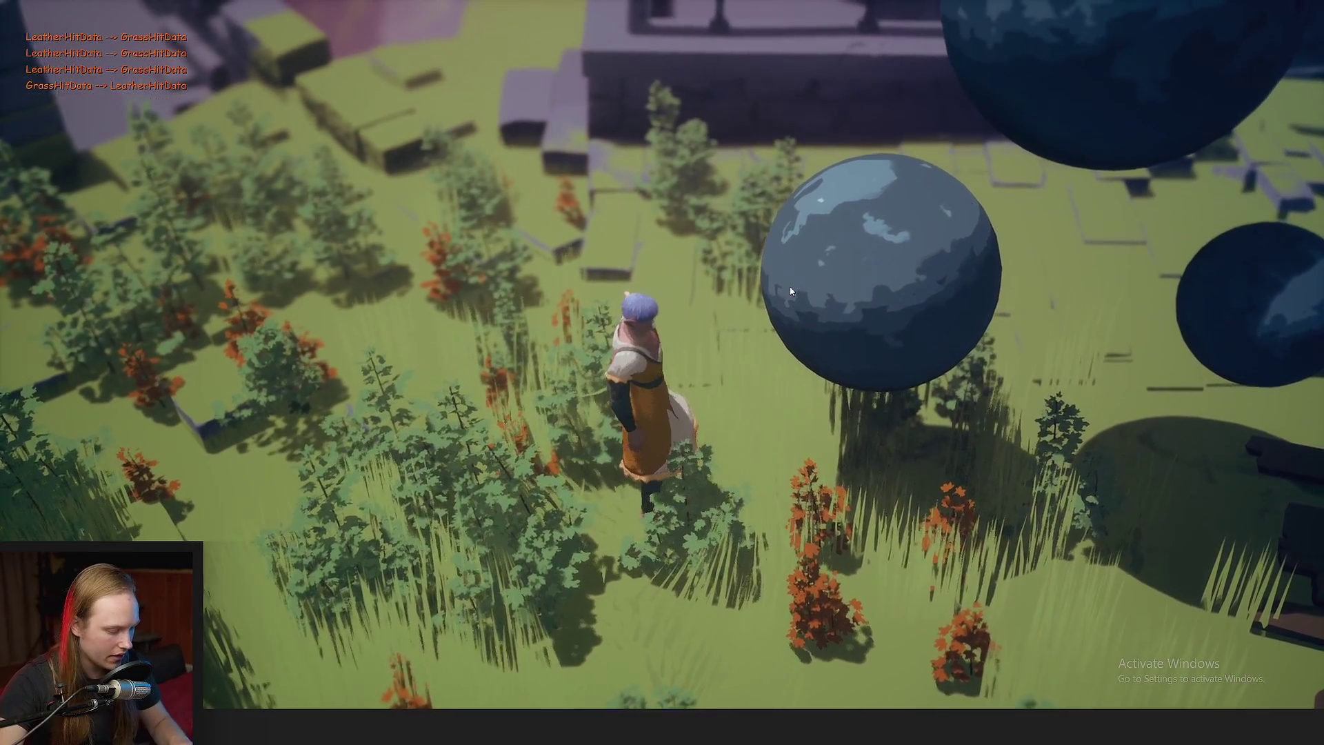
pyautogui.click(833, 266)
pyautogui.click(787, 242)
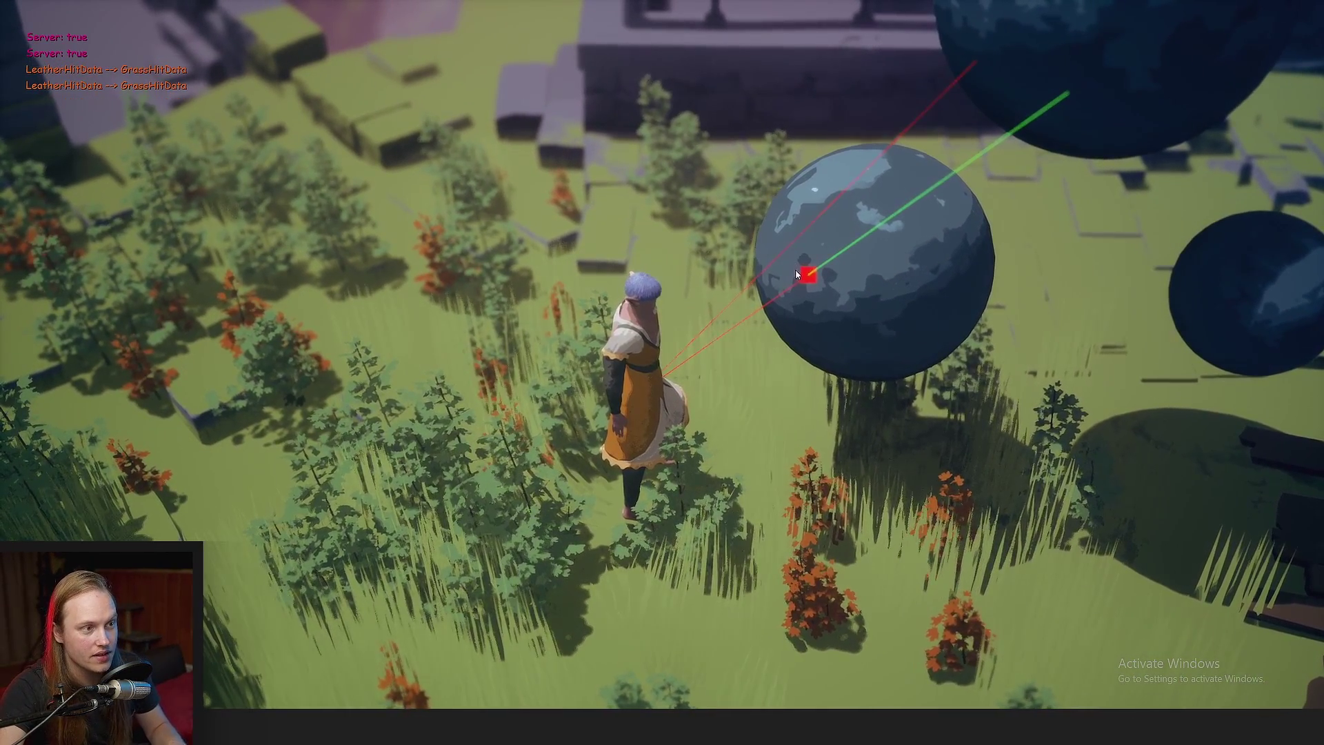
pyautogui.click(908, 305)
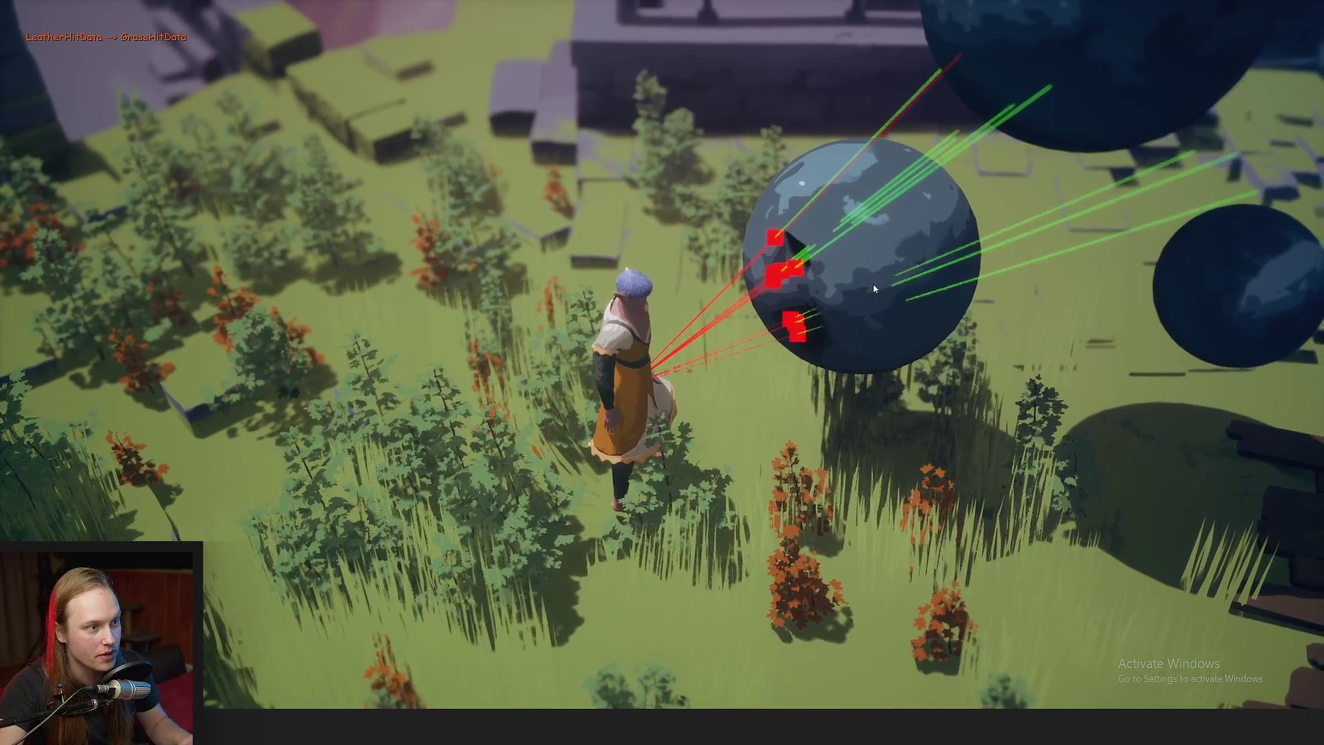
pyautogui.click(869, 205)
# Walk forward, paint the large sphere to test its displacement, and end the play session
pyautogui.press('w')
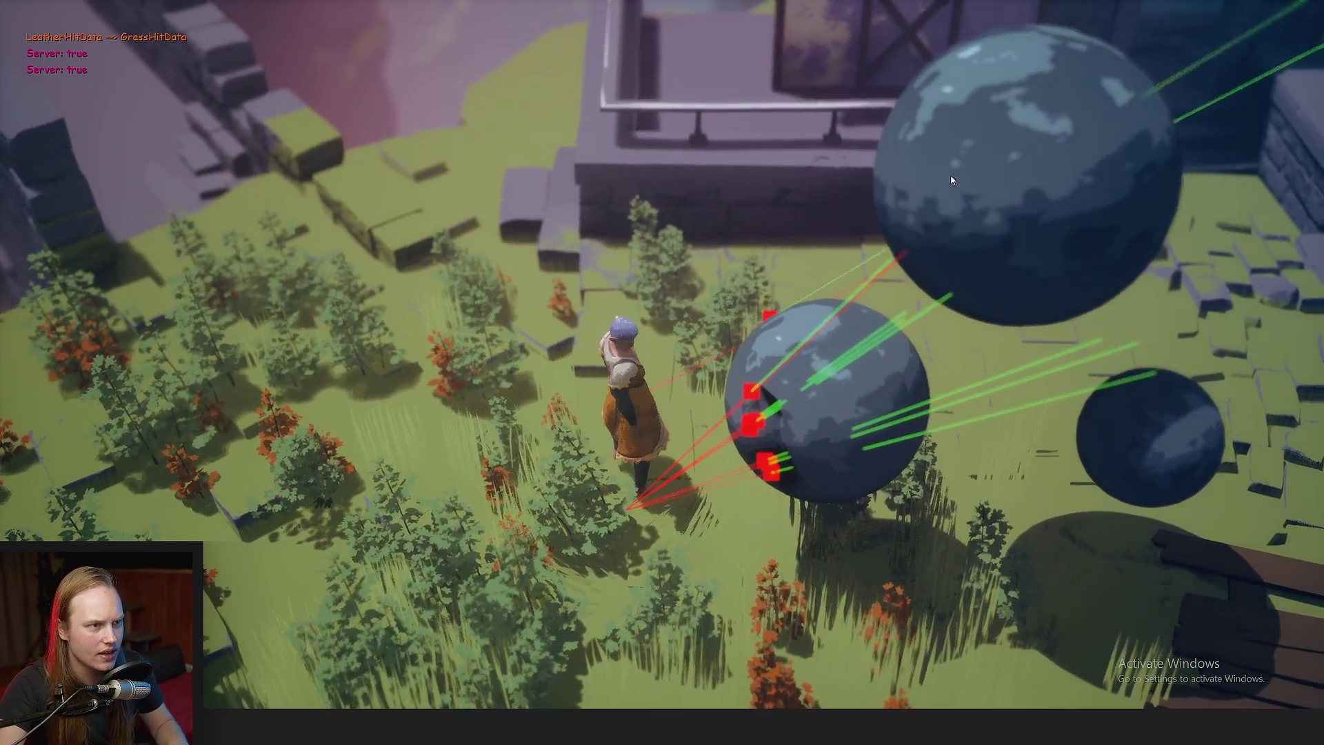
pyautogui.click(956, 159)
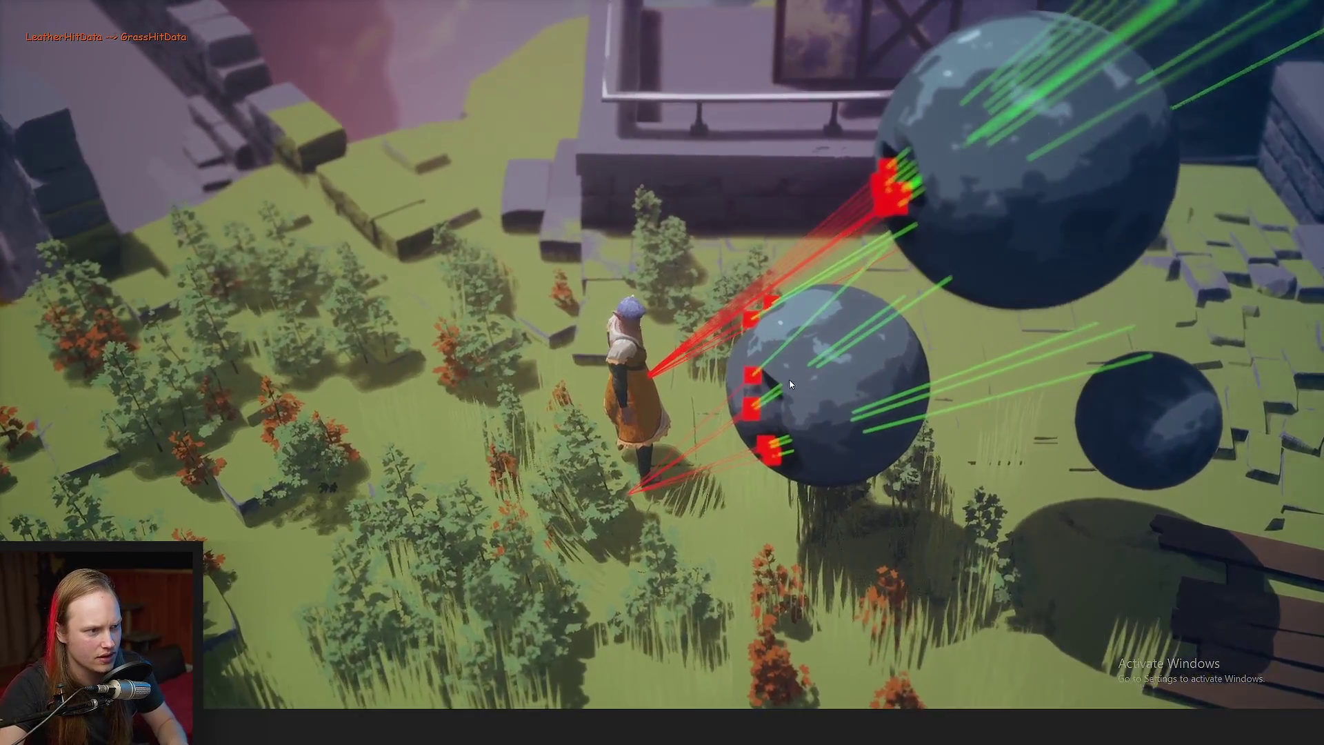
pyautogui.press('Escape')
pyautogui.moveTo(945, 157); pyautogui.dragTo(1013, 162, button='right')
pyautogui.press('s')
pyautogui.press('w')
pyautogui.press('s')
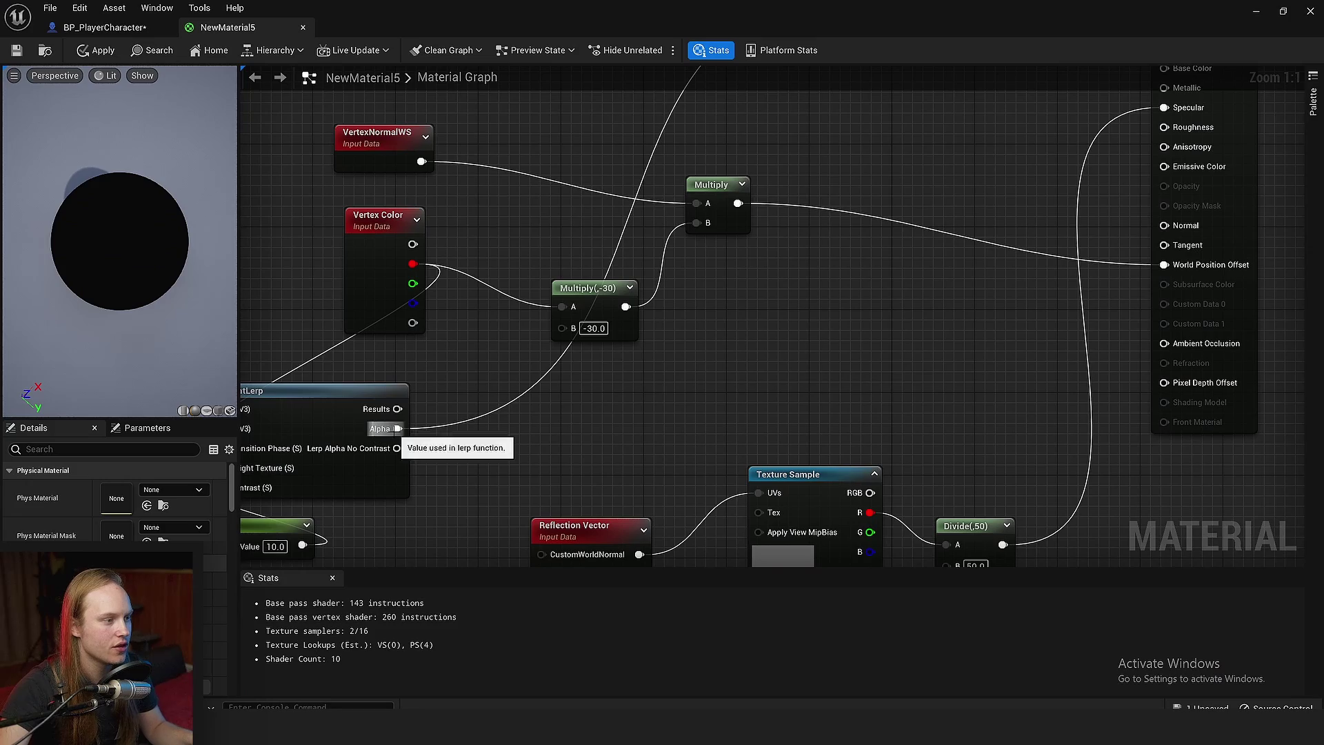
# Multiply the HeightLerp Alpha by the Divide(,50) reflection output in a new Multiply node and connect it to Specular
pyautogui.moveTo(398, 428); pyautogui.dragTo(788, 360)
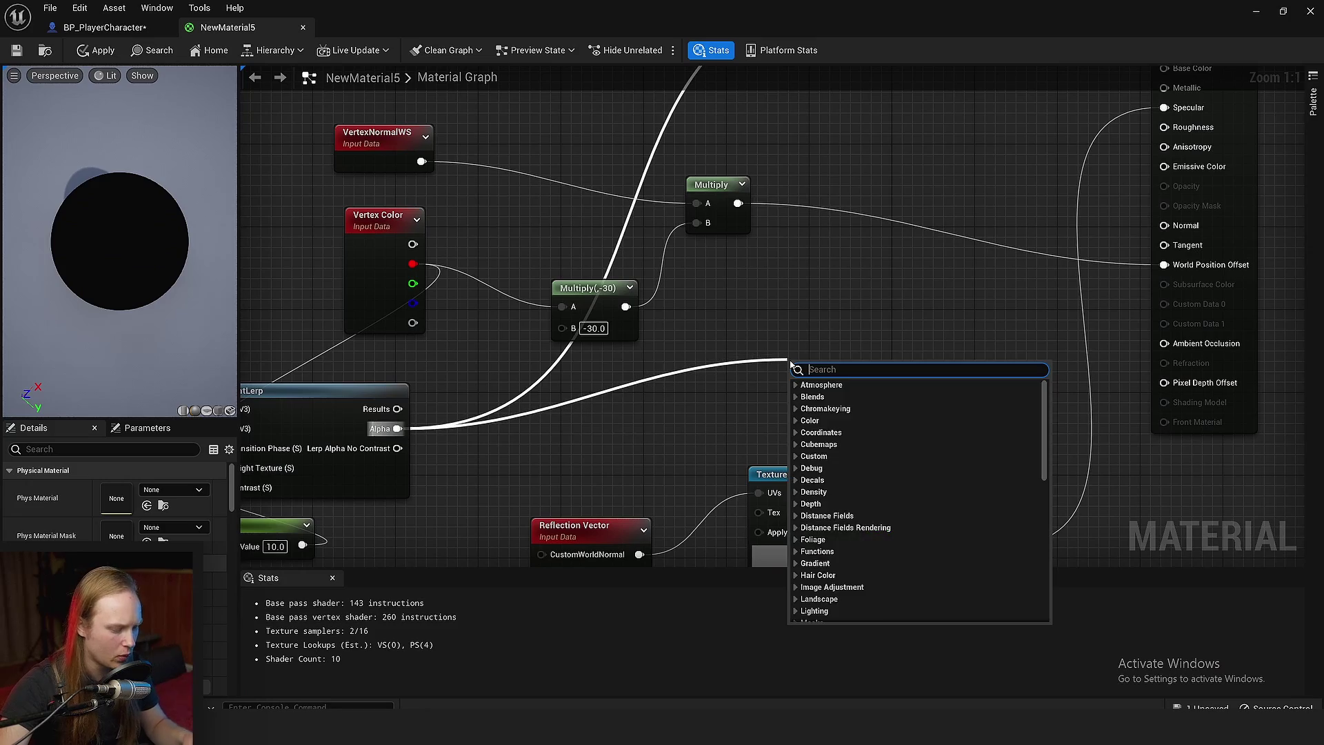
pyautogui.write('multiply')
pyautogui.press('Return')
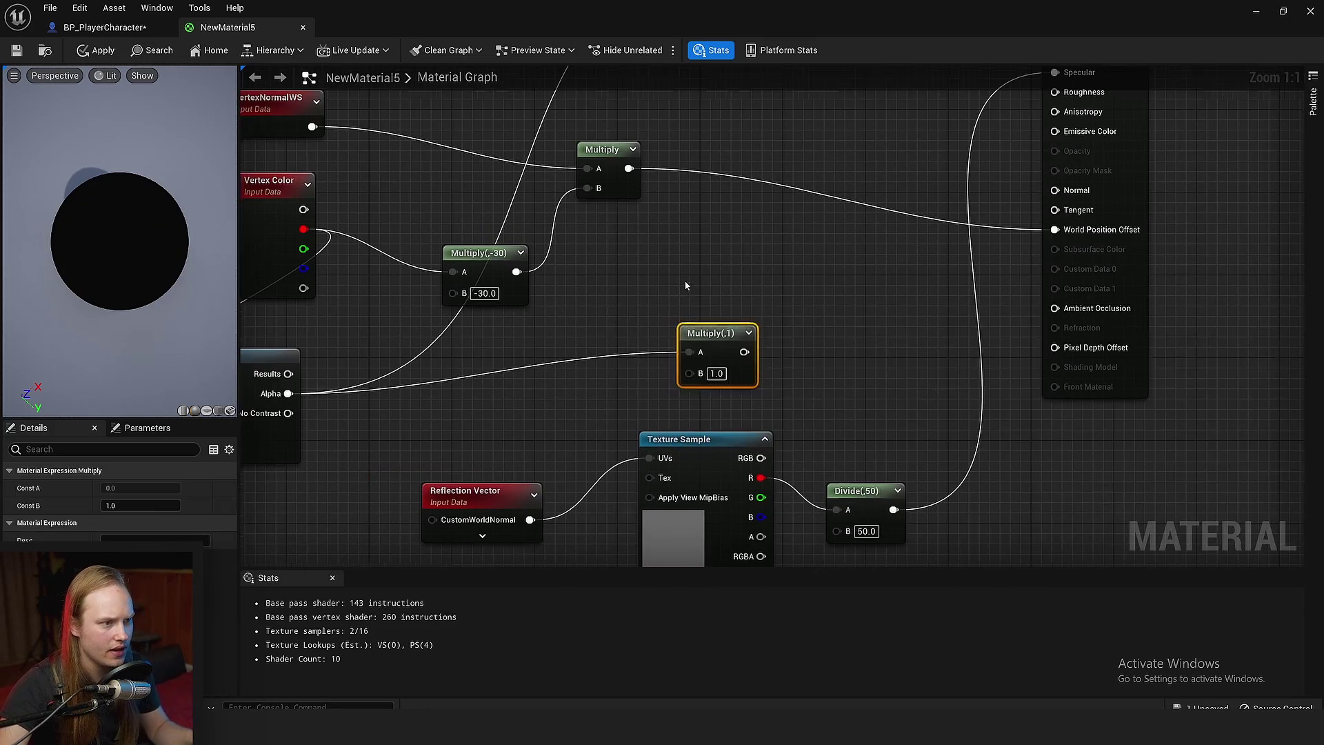
pyautogui.moveTo(728, 334); pyautogui.dragTo(792, 294)
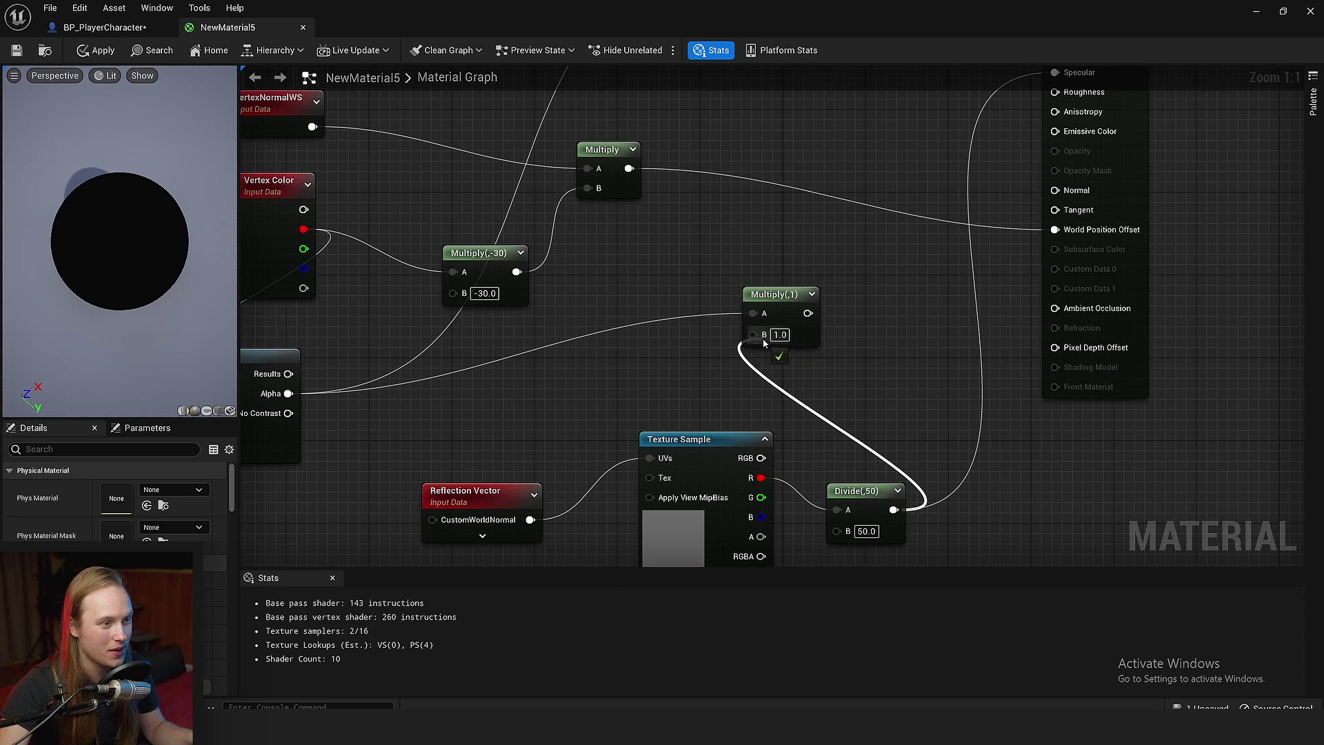
pyautogui.moveTo(763, 340); pyautogui.dragTo(764, 342)
pyautogui.scroll(-2, 742, 434)
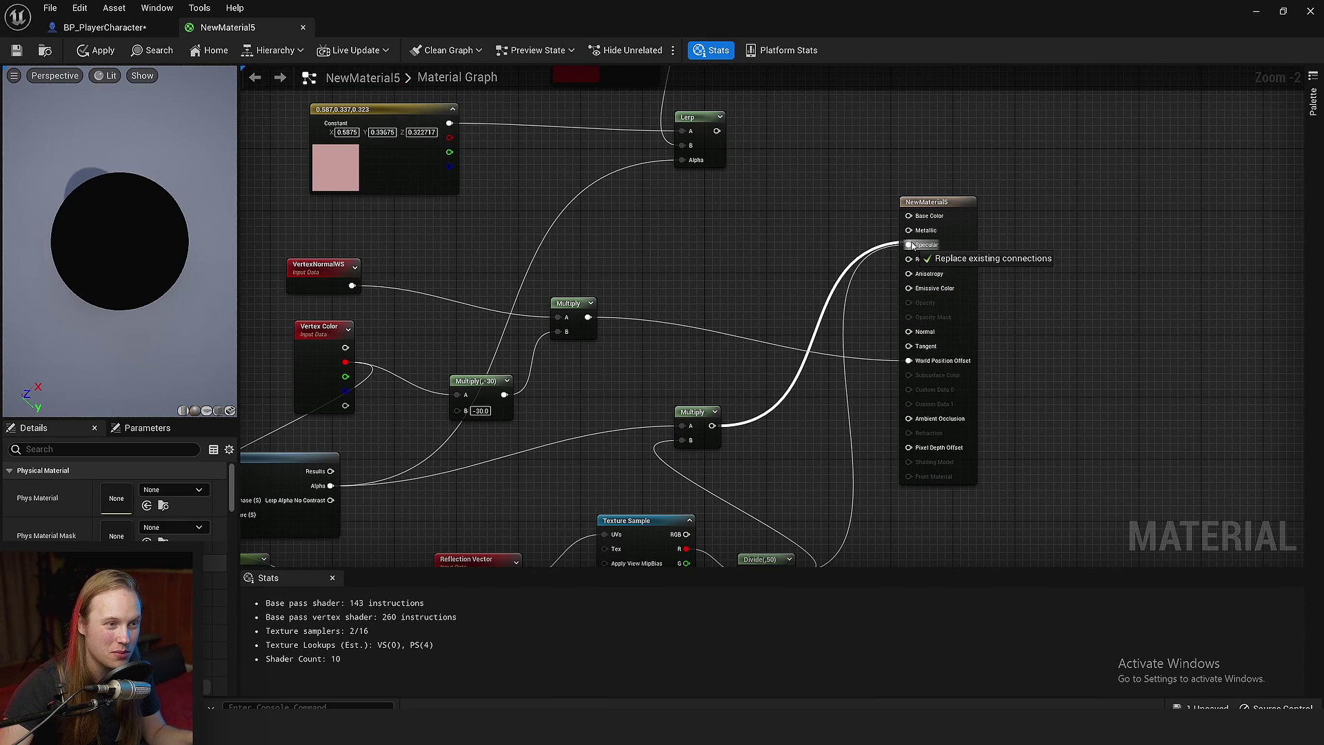
pyautogui.moveTo(912, 246); pyautogui.dragTo(910, 244)
# Examine how Vertex Color, the Texture Sample and the contrast constant feed the HeightLerp that drives colour and specular
pyautogui.scroll(2, 689, 220)
pyautogui.moveTo(654, 208); pyautogui.dragTo(924, 330)
pyautogui.scroll(-1, 925, 331)
pyautogui.moveTo(329, 536); pyautogui.dragTo(641, 296, button='right')
pyautogui.moveTo(506, 440); pyautogui.dragTo(603, 449)
pyautogui.moveTo(593, 494); pyautogui.dragTo(713, 455, button='right')
pyautogui.click(637, 460)
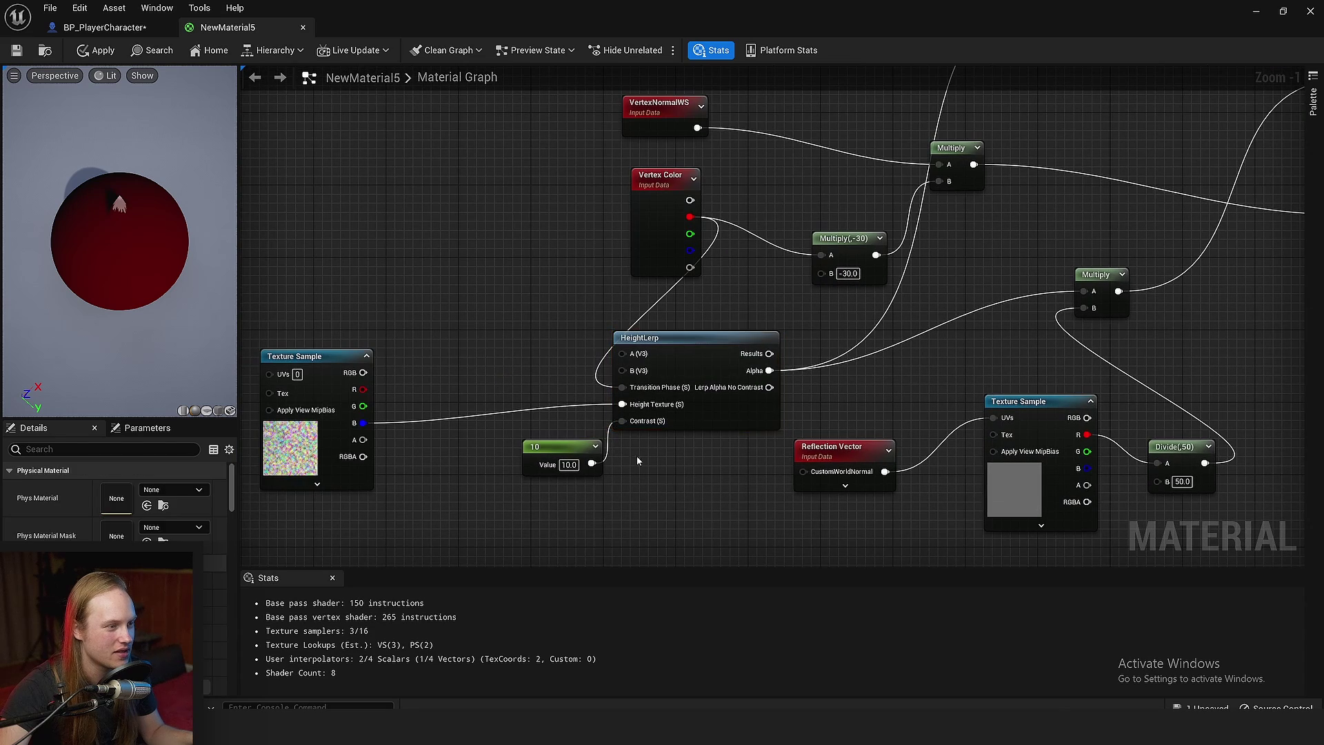
pyautogui.moveTo(637, 457); pyautogui.dragTo(586, 412)
pyautogui.moveTo(722, 408); pyautogui.dragTo(679, 445)
pyautogui.click(749, 324)
pyautogui.moveTo(745, 310); pyautogui.dragTo(672, 371, button='right')
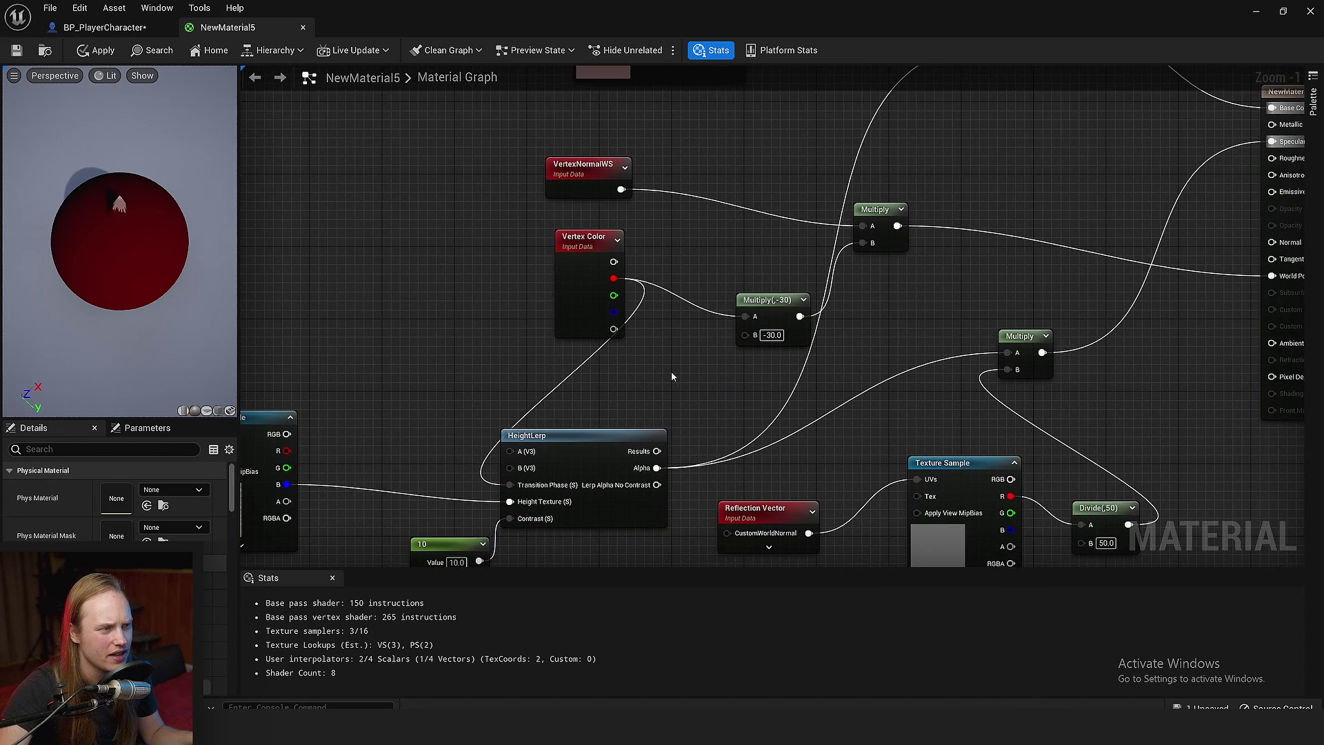
pyautogui.moveTo(569, 265); pyautogui.dragTo(546, 323, button='right')
pyautogui.moveTo(543, 321); pyautogui.dragTo(340, 321)
pyautogui.moveTo(656, 363); pyautogui.dragTo(515, 287, button='right')
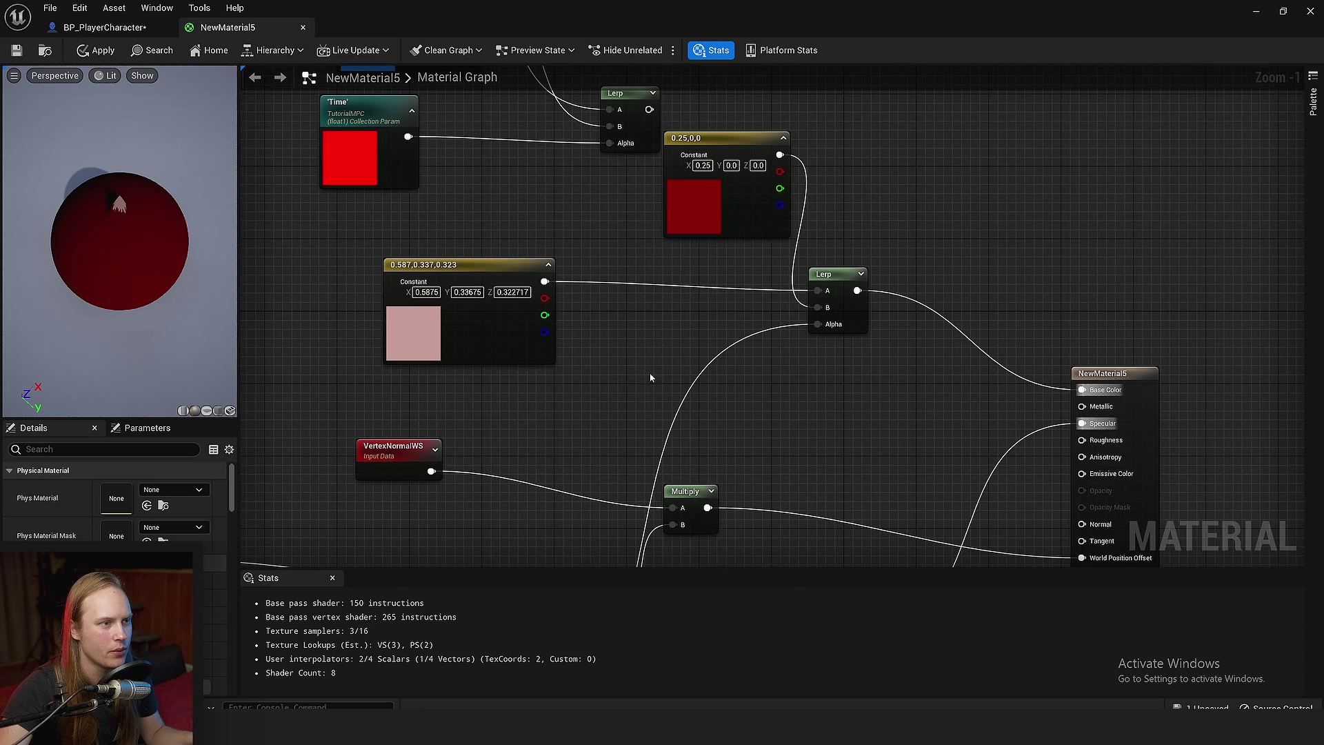
# Arrange the dark red and pink colour constants one above the other beside the Lerp that feeds Base Color
pyautogui.moveTo(729, 212); pyautogui.dragTo(673, 295)
pyautogui.moveTo(498, 463); pyautogui.dragTo(498, 461)
pyautogui.moveTo(435, 350); pyautogui.dragTo(606, 432)
pyautogui.moveTo(660, 297); pyautogui.dragTo(597, 304)
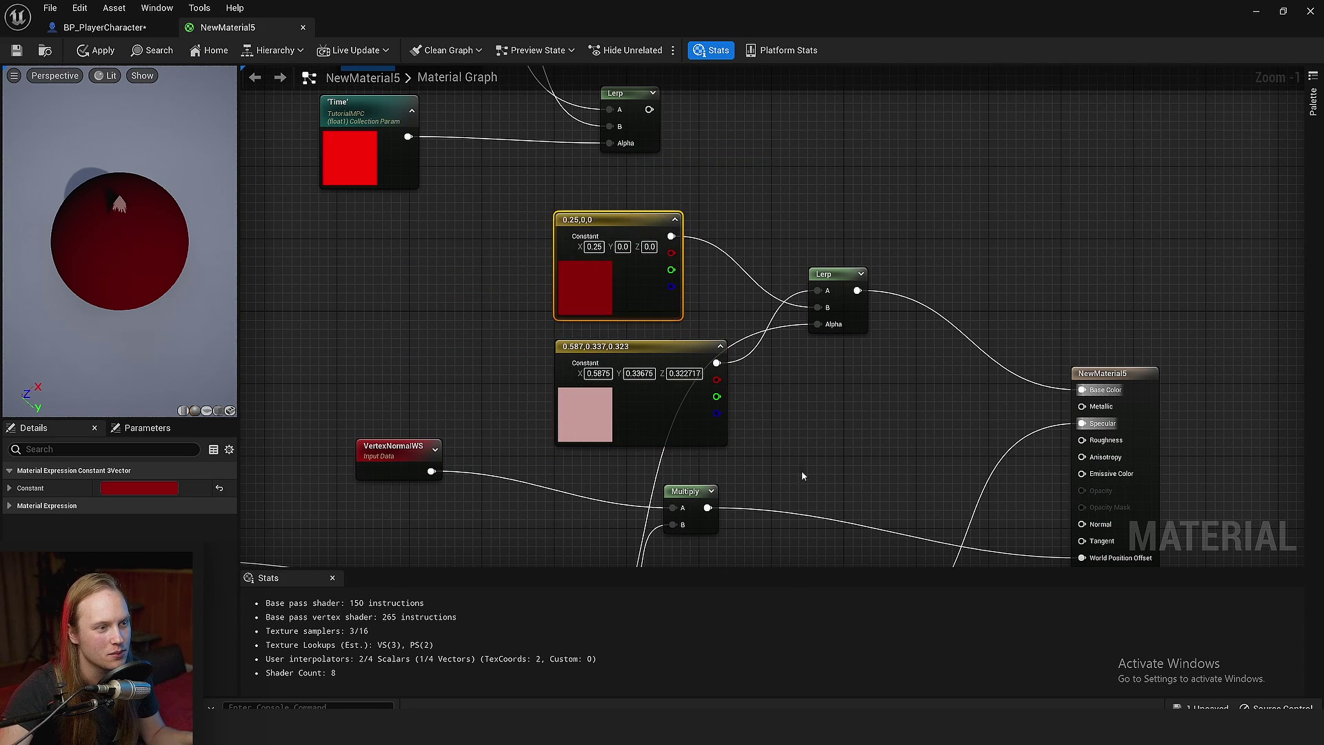
pyautogui.moveTo(801, 470); pyautogui.dragTo(688, 296, button='right')
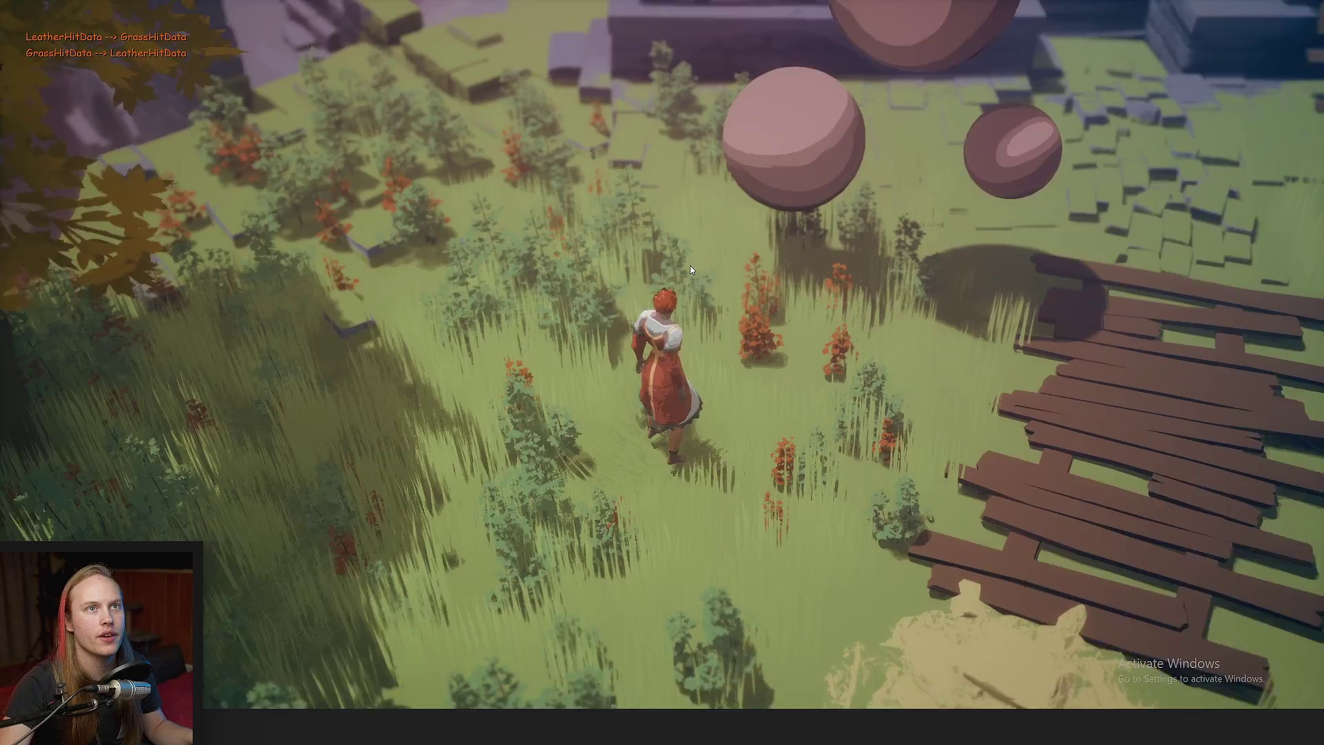
# Walk the character toward the floating spheres and paint a first wound on the nearest light sphere
pyautogui.press('w')
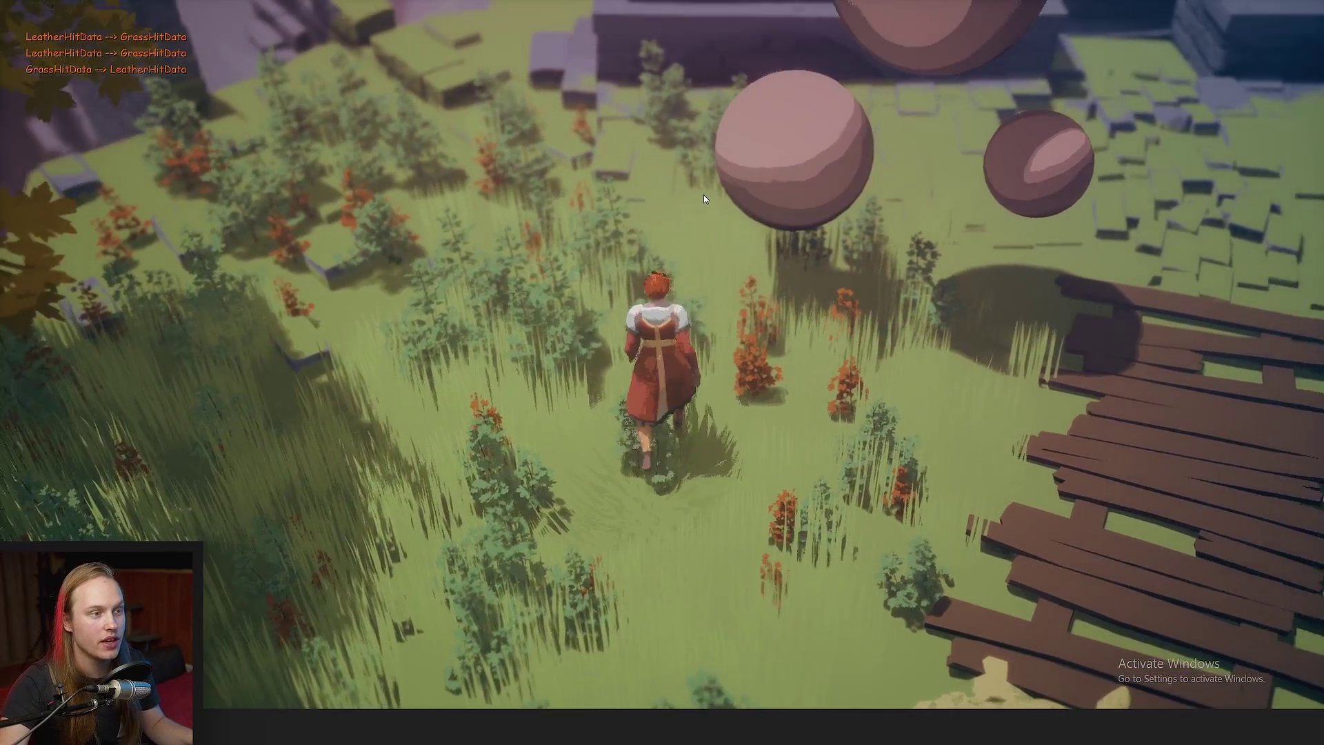
pyautogui.scroll(3, 814, 259)
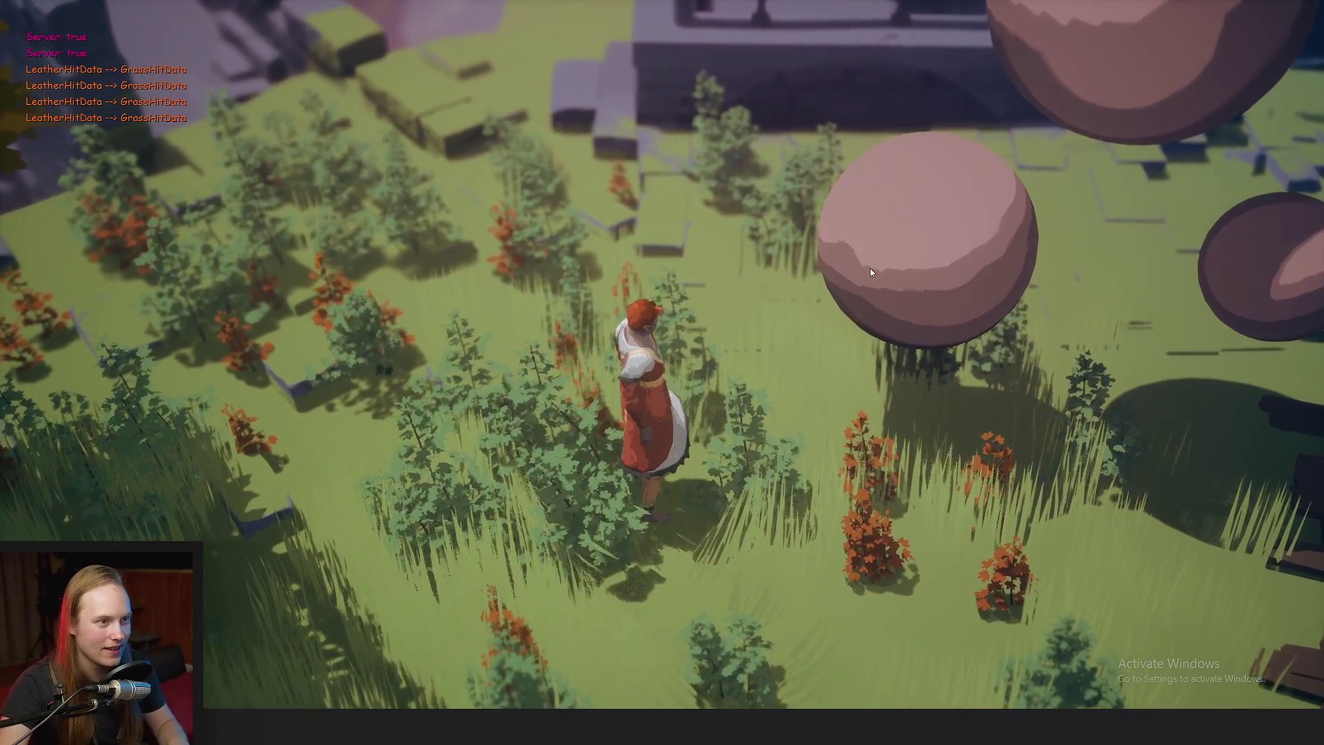
pyautogui.moveTo(844, 244); pyautogui.dragTo(871, 241)
pyautogui.scroll(-3, 896, 207)
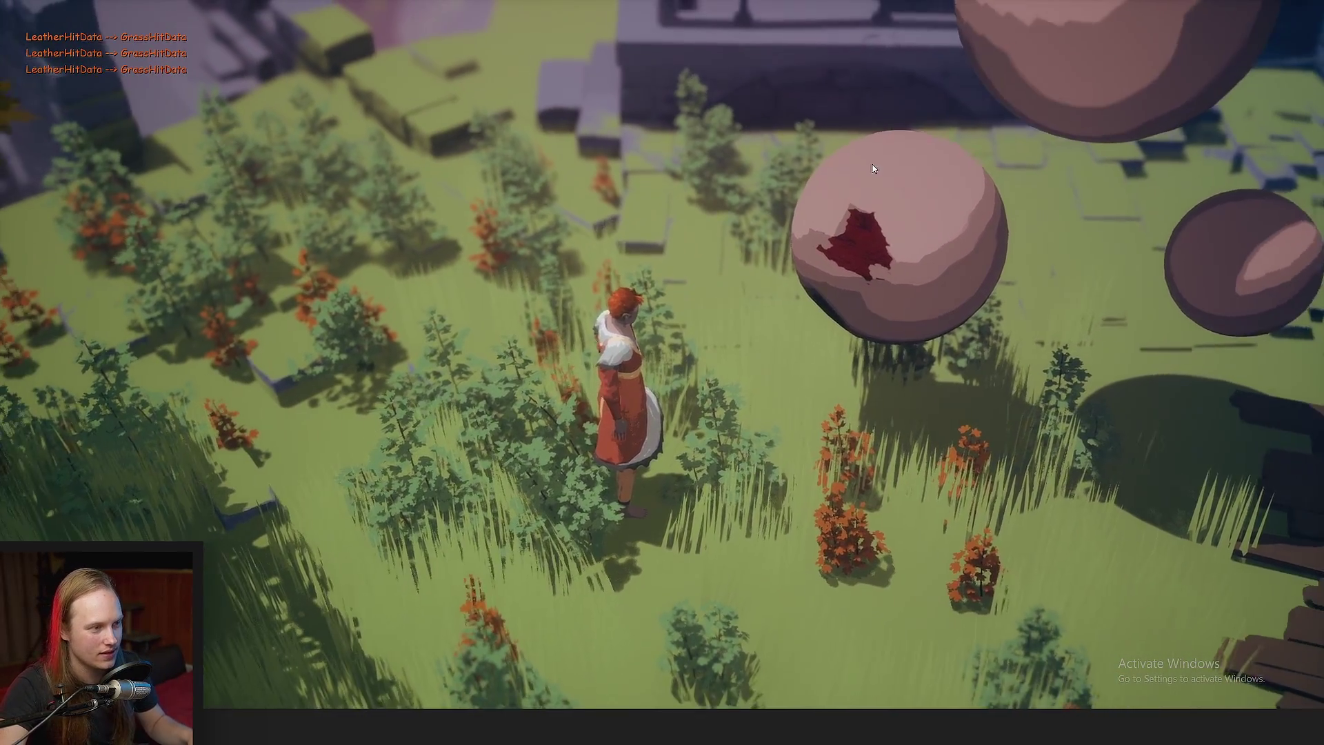
# Move alongside the spheres and paint a dented wound on the large upper sphere
pyautogui.press('d')
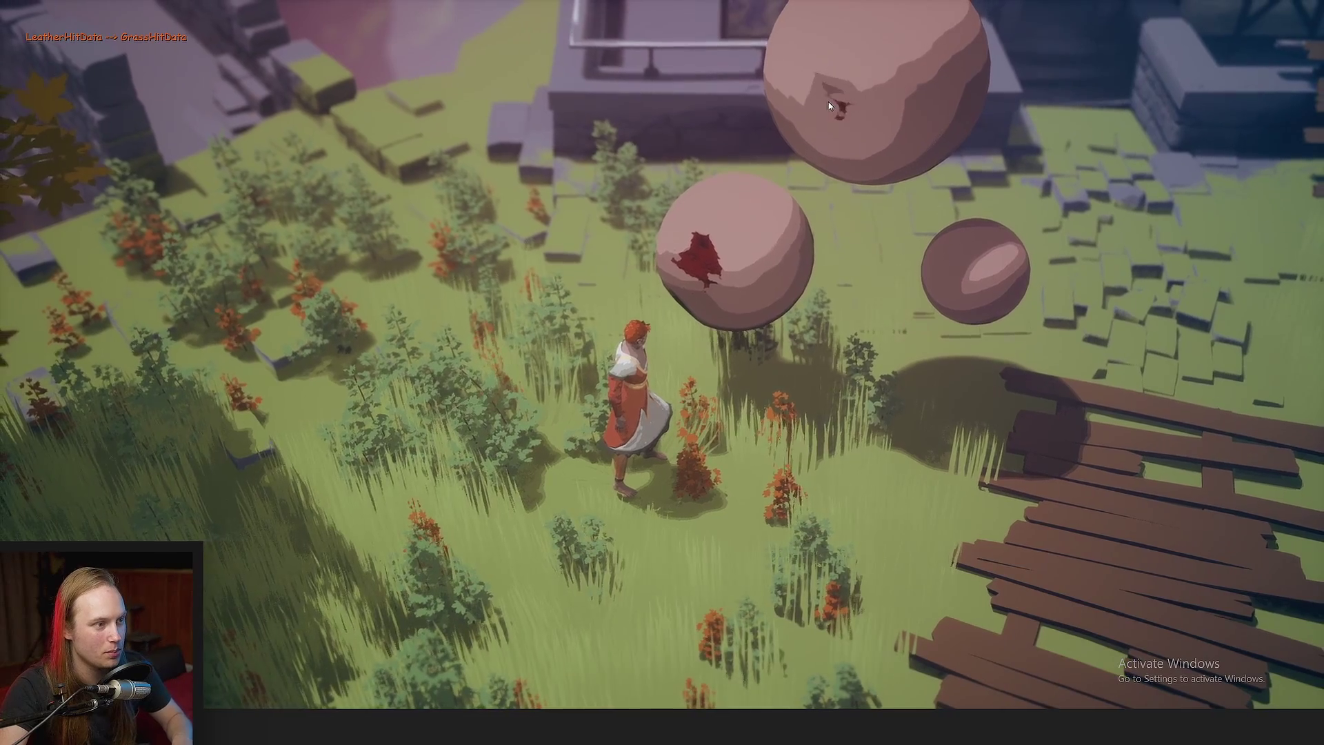
pyautogui.click(840, 108)
pyautogui.scroll(3, 790, 128)
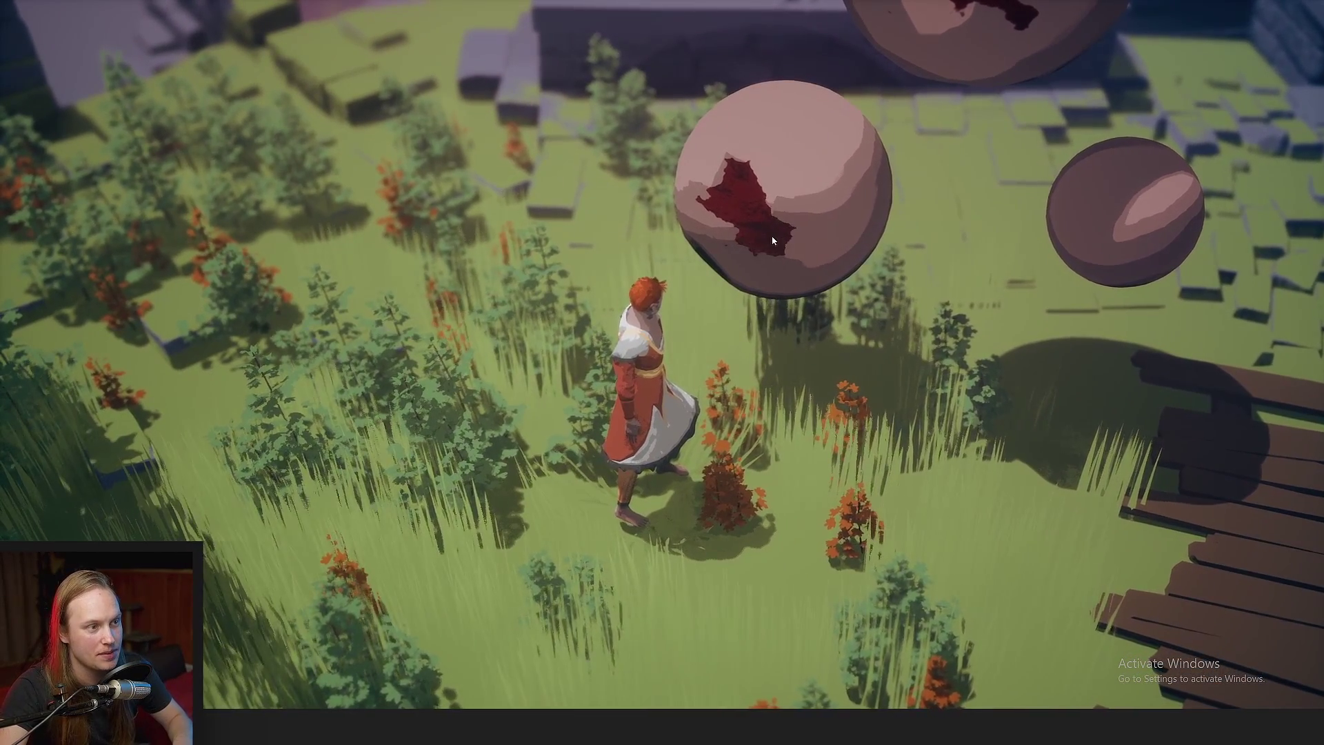
# Walk around the nearest light sphere and extend its painted wound across the front toward its upper-left edge
pyautogui.click(757, 218)
pyautogui.press('a')
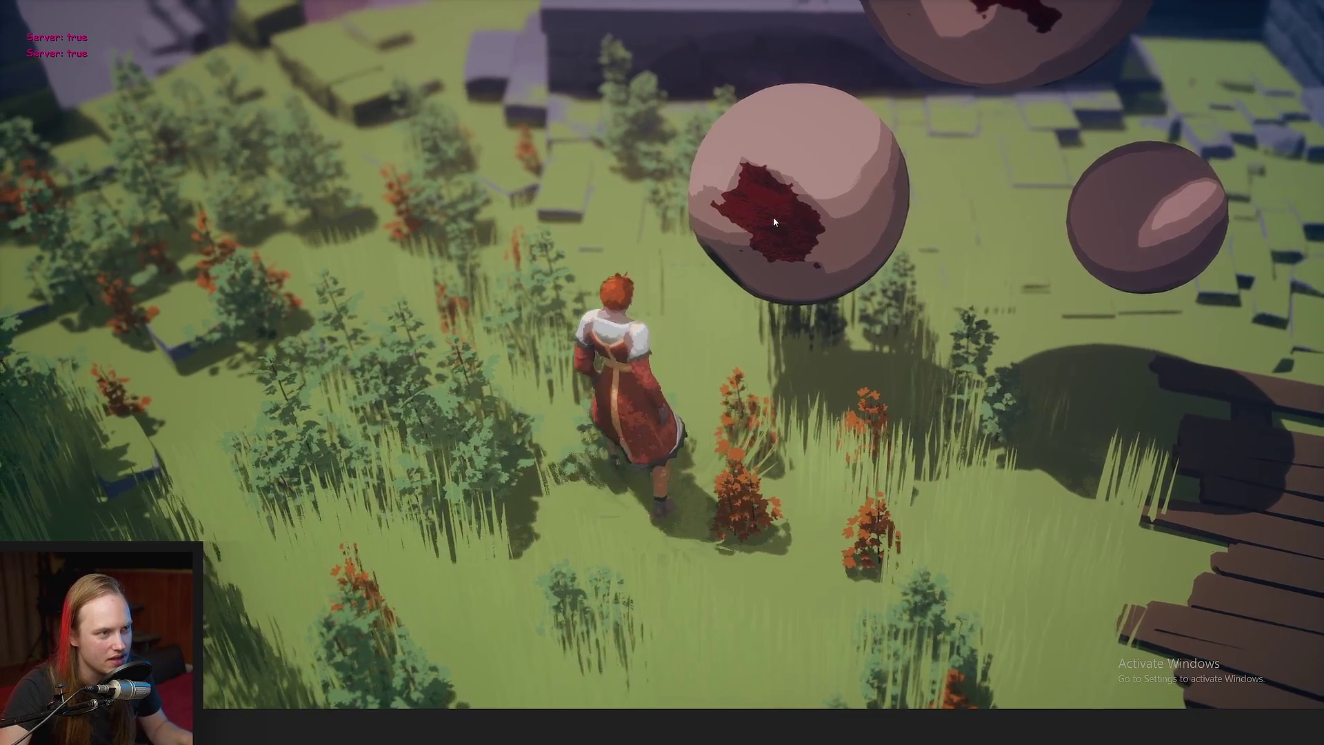
pyautogui.press('w')
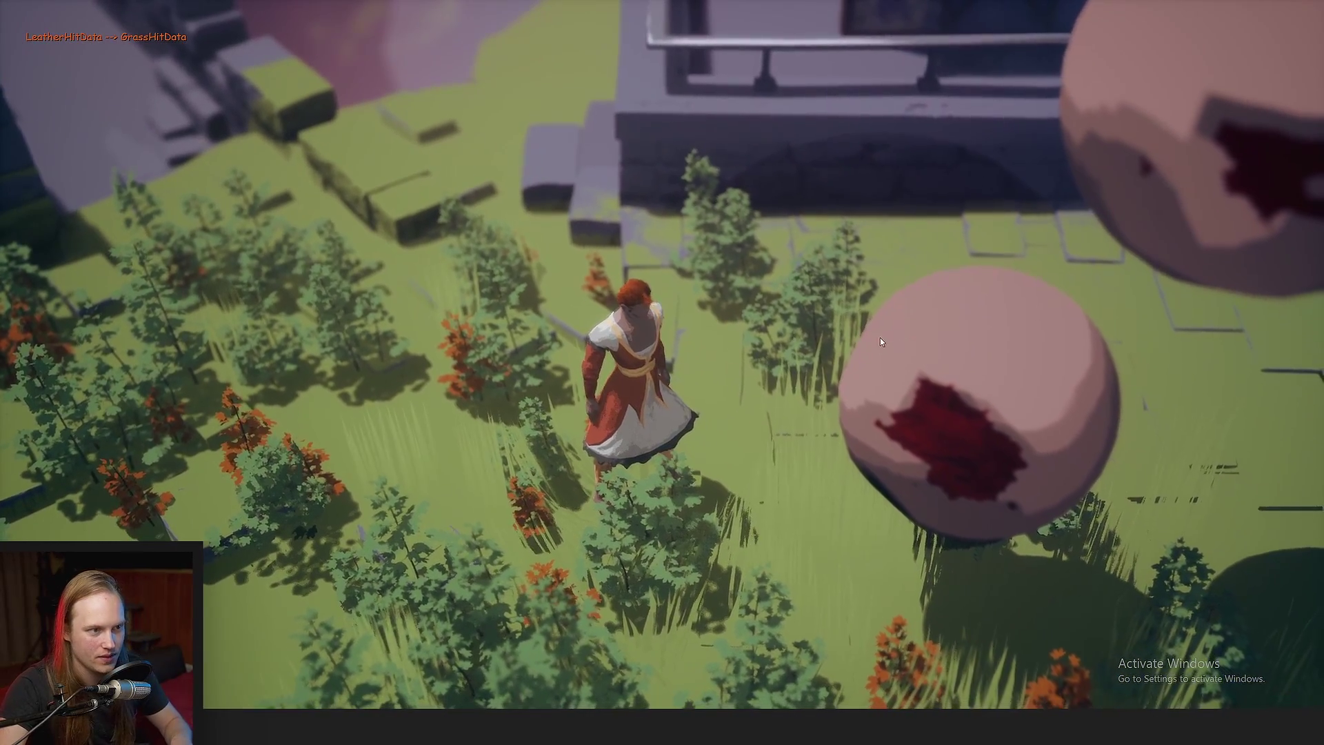
pyautogui.click(873, 345)
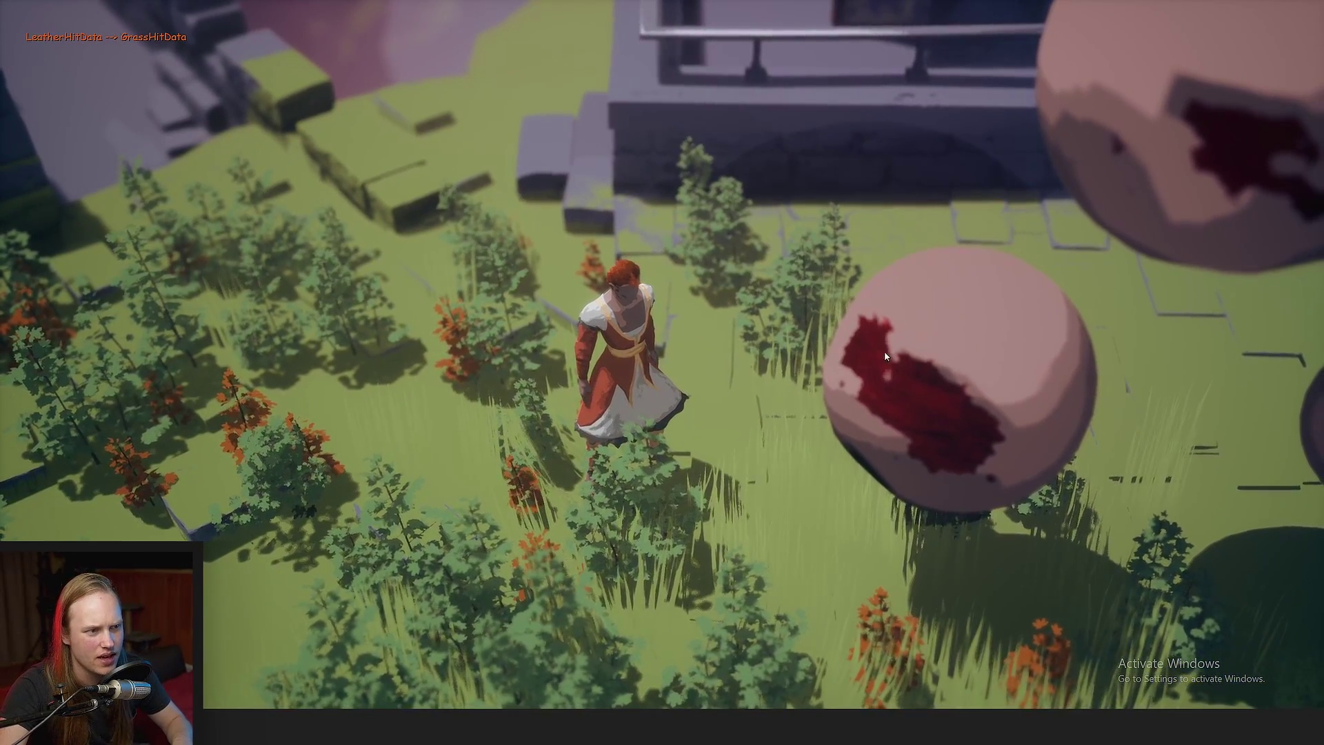
pyautogui.click(871, 344)
pyautogui.press('s')
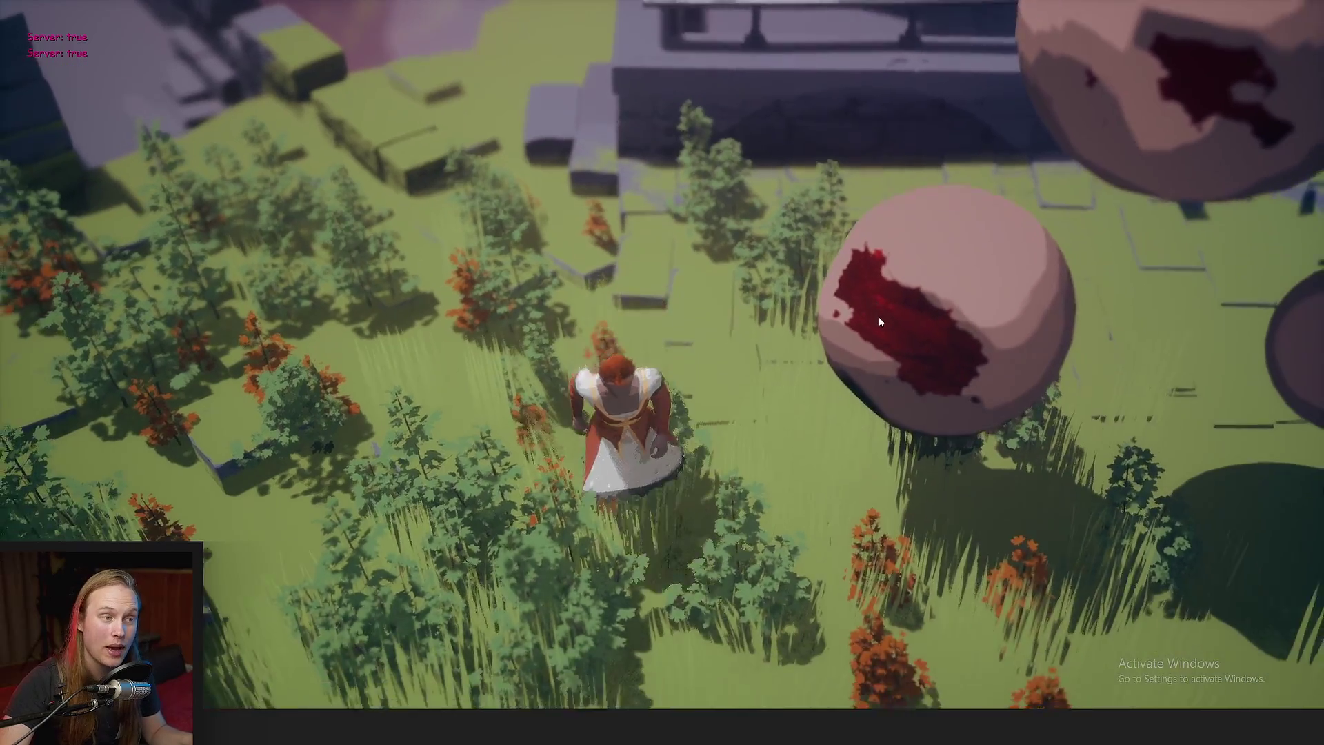
# Examine the painted wound's dent, colour and specular highlights with the free camera, up close and from several angles around the sphere
pyautogui.press('a')
pyautogui.press('w')
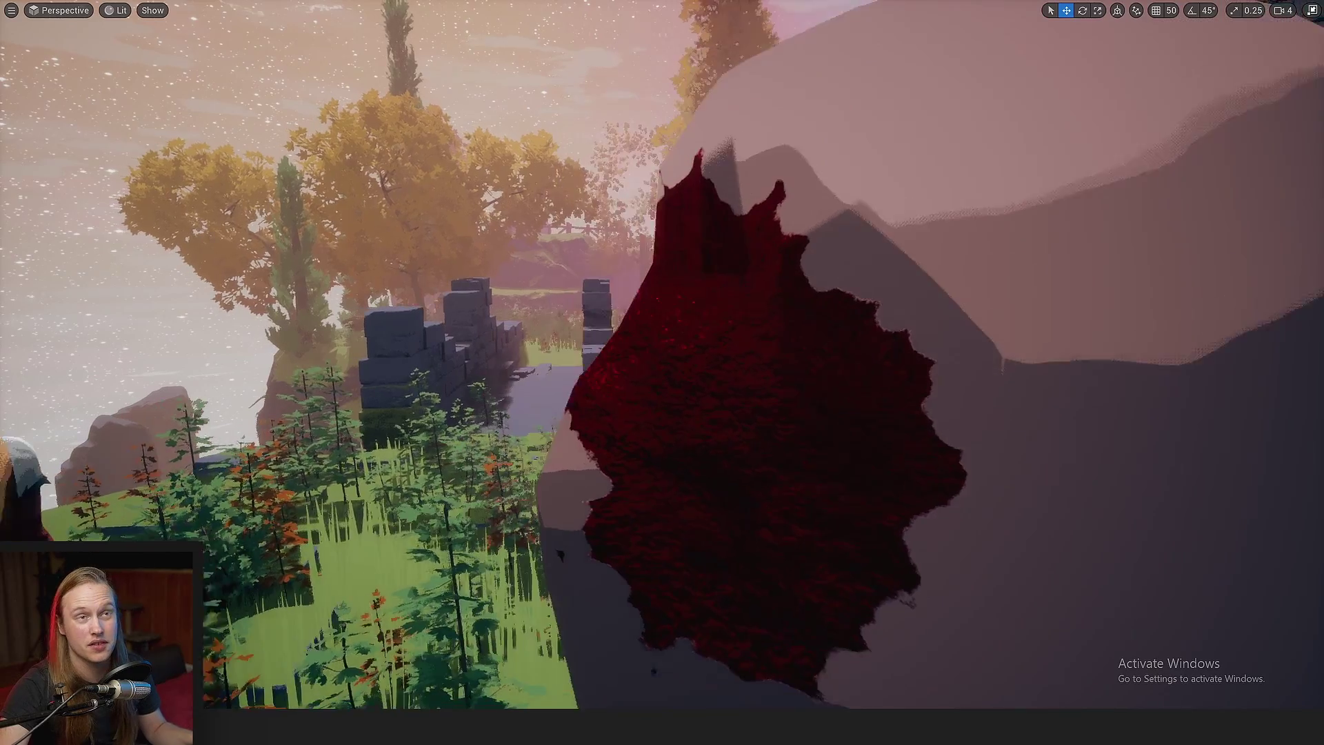
pyautogui.press('a')
pyautogui.moveTo(921, 271); pyautogui.dragTo(1154, 276, button='right')
pyautogui.press('a')
pyautogui.moveTo(966, 276); pyautogui.dragTo(598, 503, button='right')
pyautogui.press('d')
pyautogui.press('d')
pyautogui.press('d')
pyautogui.press('s')
pyautogui.press('w')
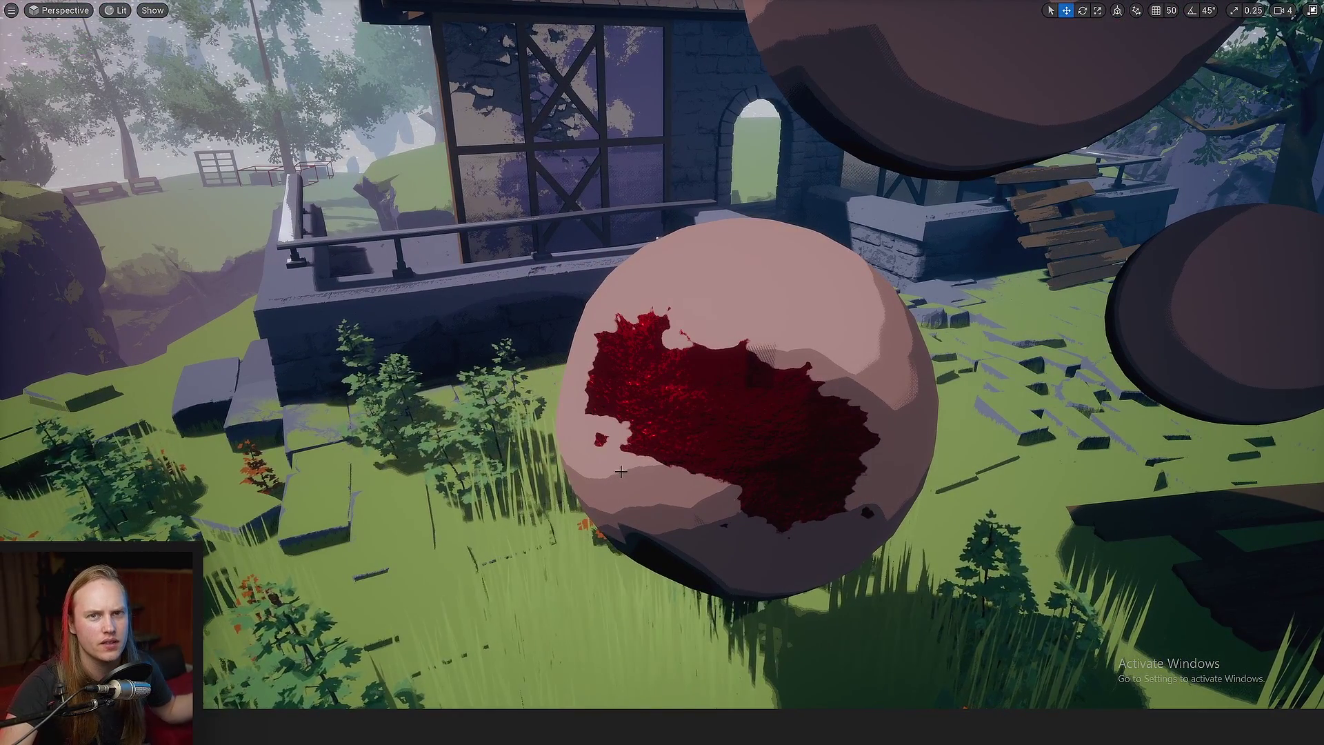